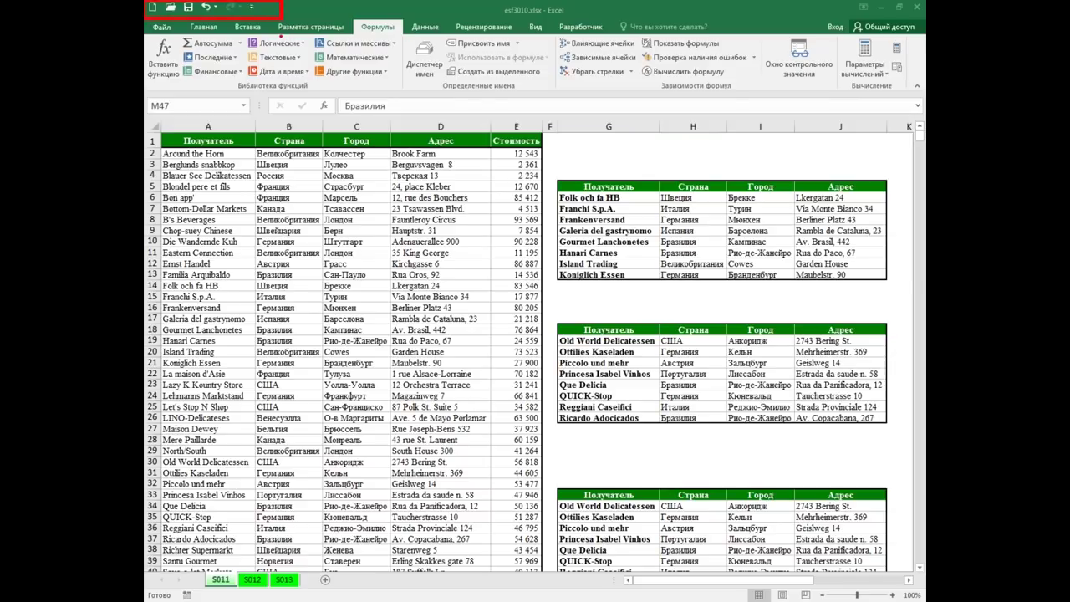
Add Insert Sheet Columns and Insert Sheet Rows to the Quick Access Toolbar
{"action": "right_click", "coordinate": [206, 8]}
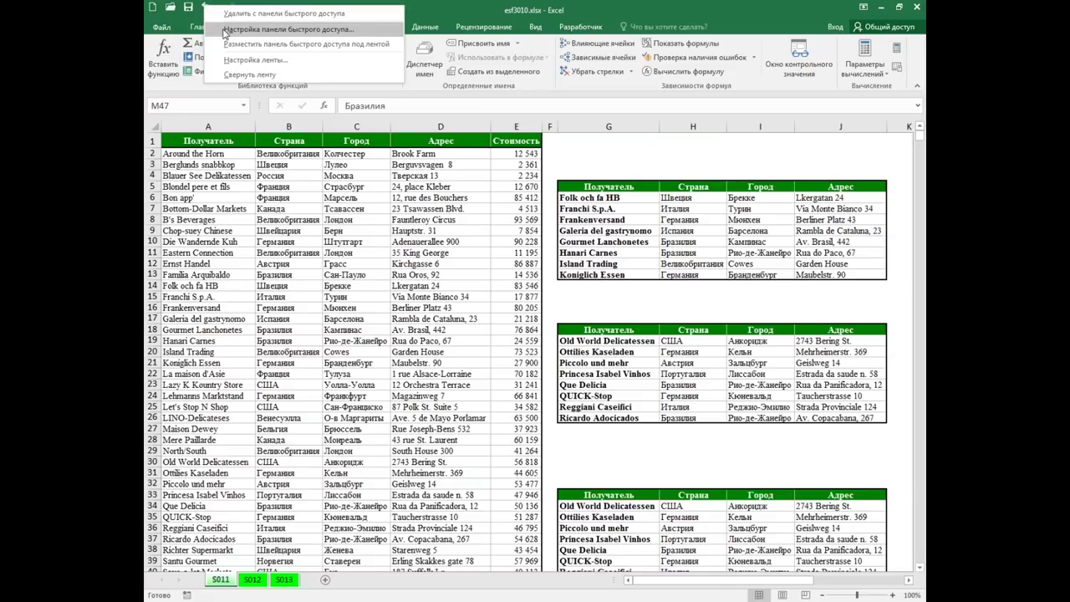
{"action": "left_click", "coordinate": [224, 30]}
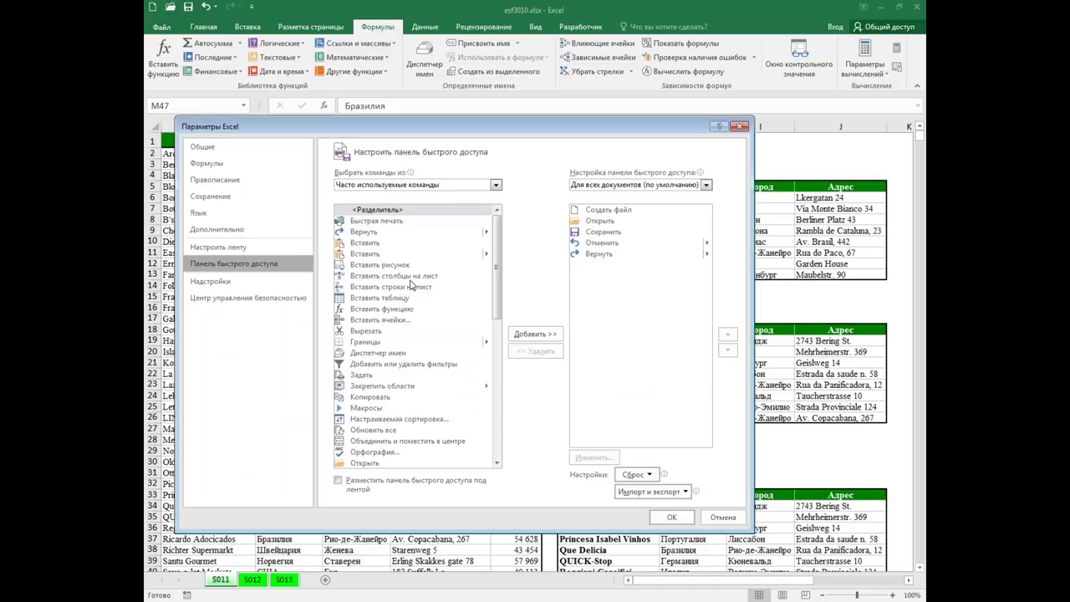
{"action": "left_click", "coordinate": [409, 280]}
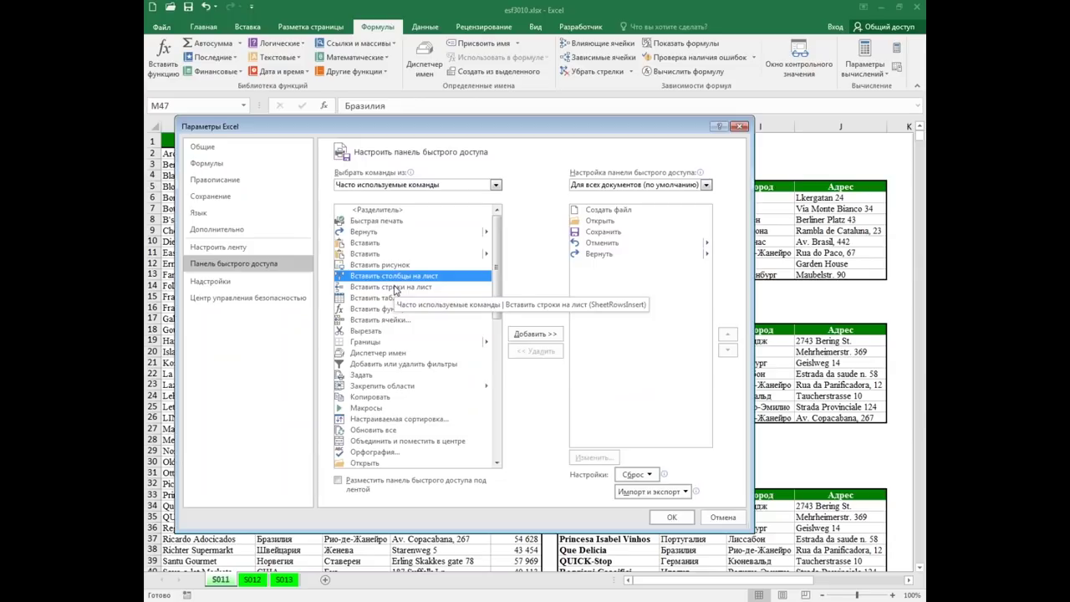
{"action": "left_click", "coordinate": [396, 288]}
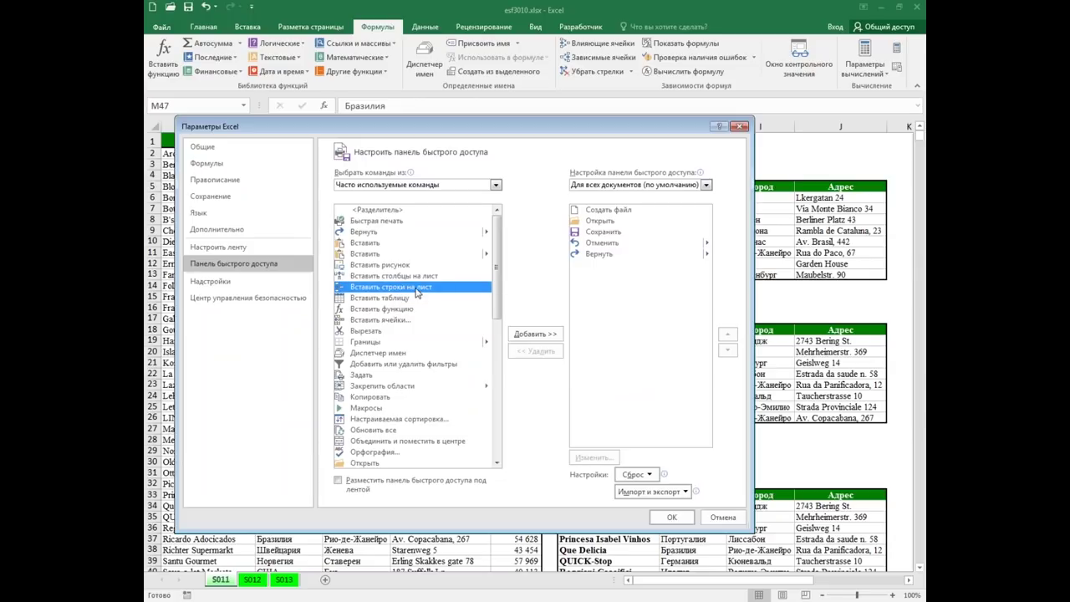
{"action": "left_click", "coordinate": [416, 277]}
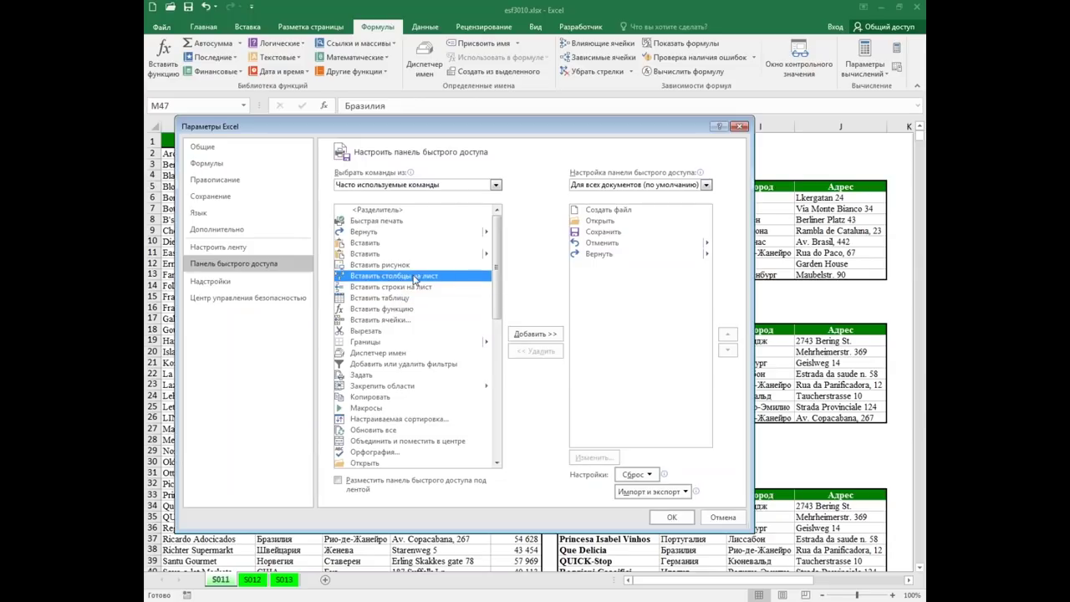
{"action": "left_click", "coordinate": [540, 335]}
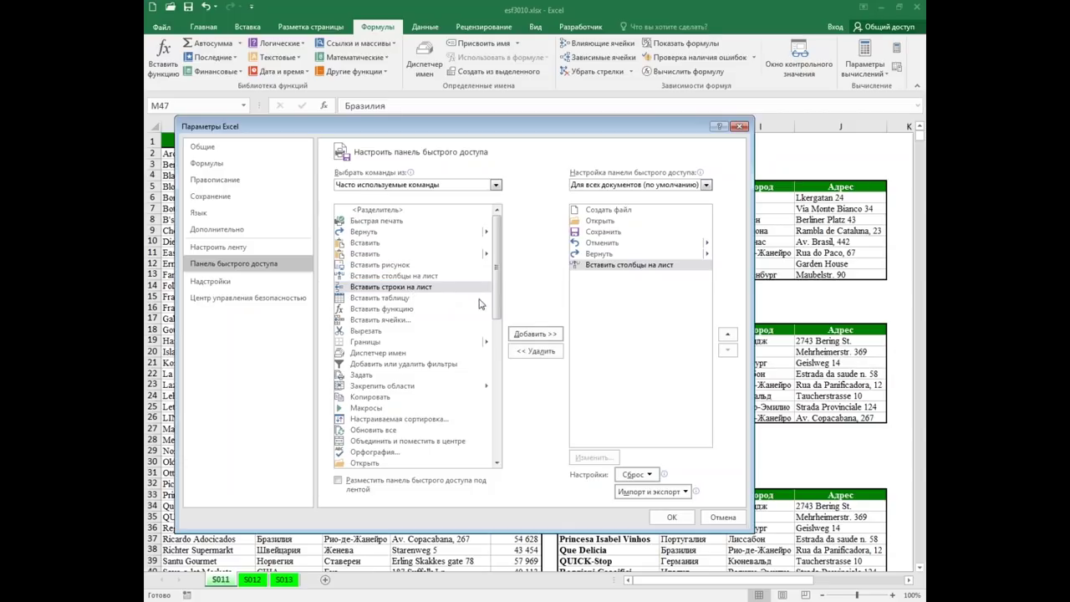
{"action": "left_click", "coordinate": [539, 334]}
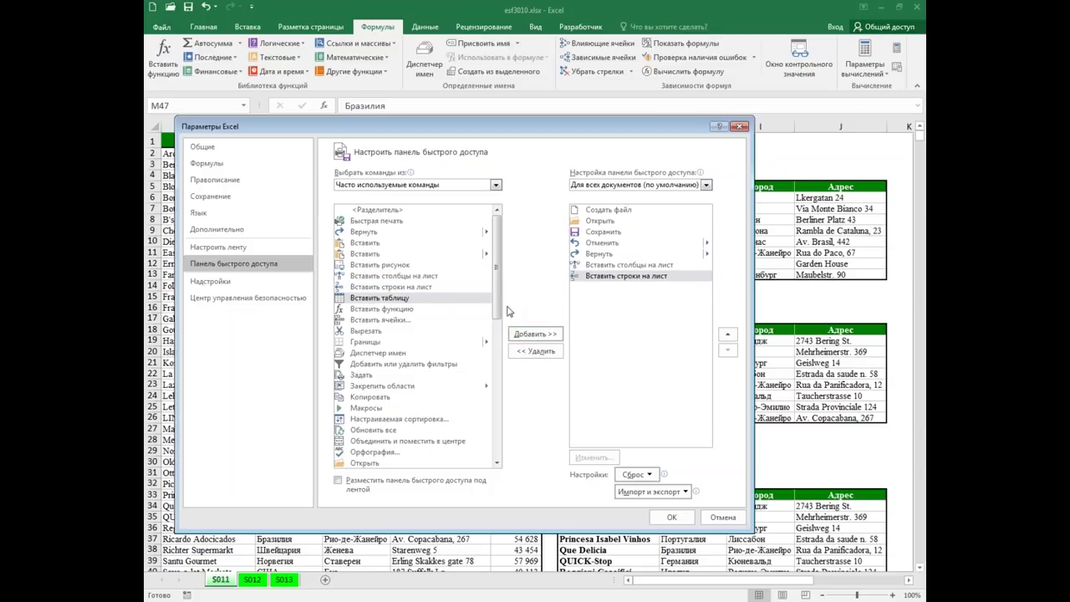
Add Delete Sheet Columns and Delete Sheet Rows to the toolbar and confirm with OK
{"action": "left_click_drag", "start_coordinate": [498, 309], "coordinate": [506, 432]}
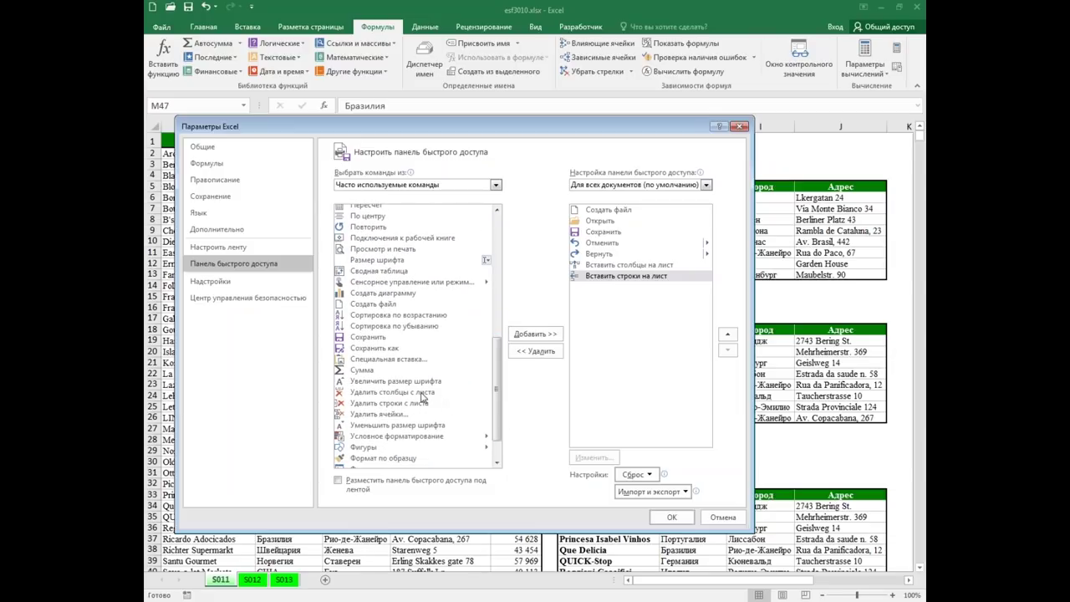
{"action": "left_click", "coordinate": [393, 391]}
{"action": "left_click", "coordinate": [535, 333]}
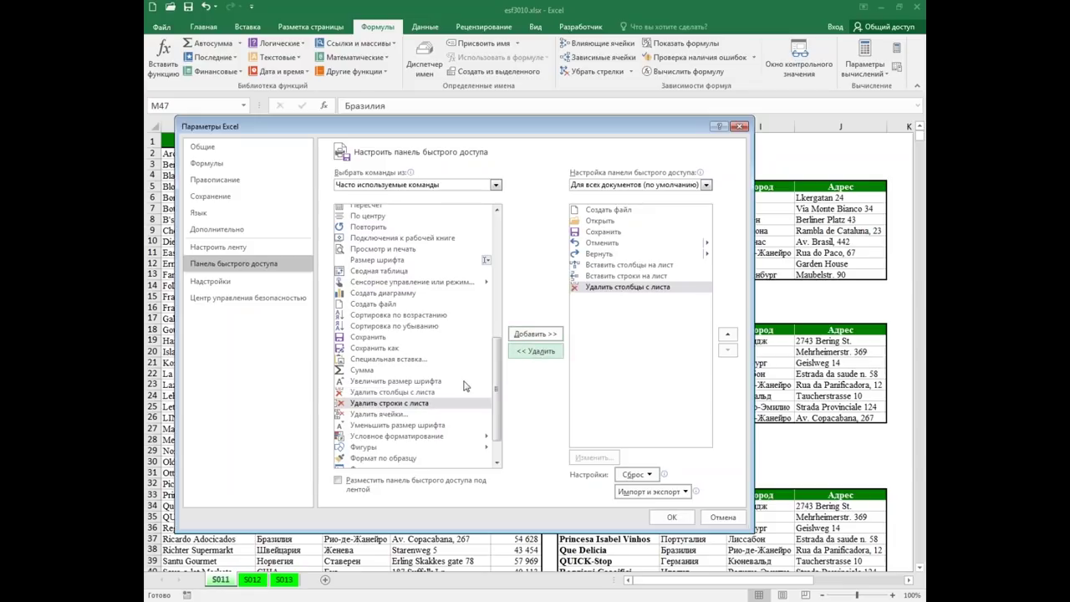
{"action": "left_click", "coordinate": [525, 335]}
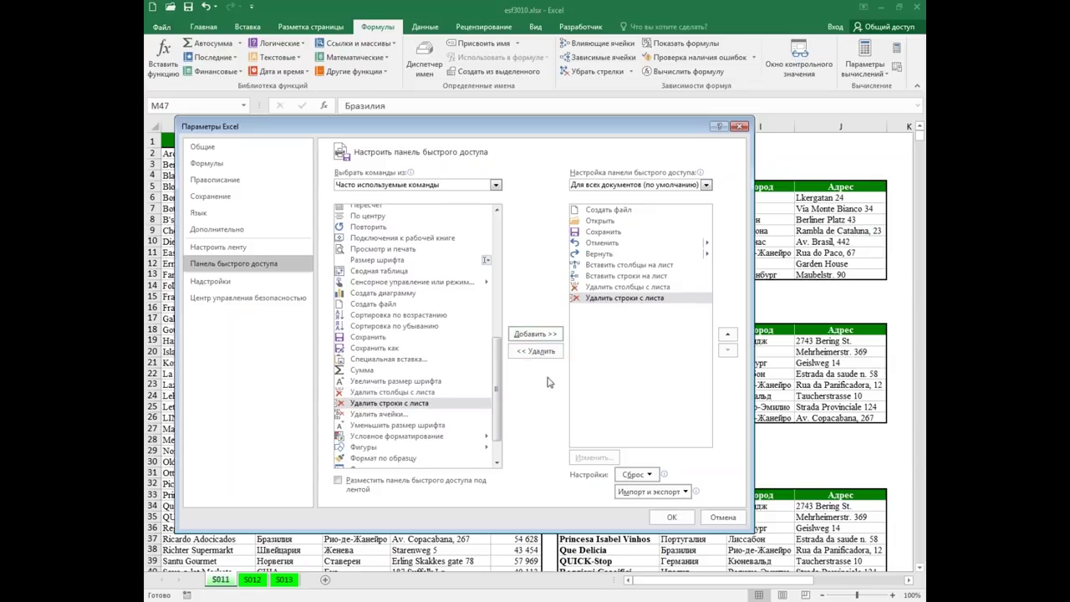
{"action": "left_click", "coordinate": [671, 518]}
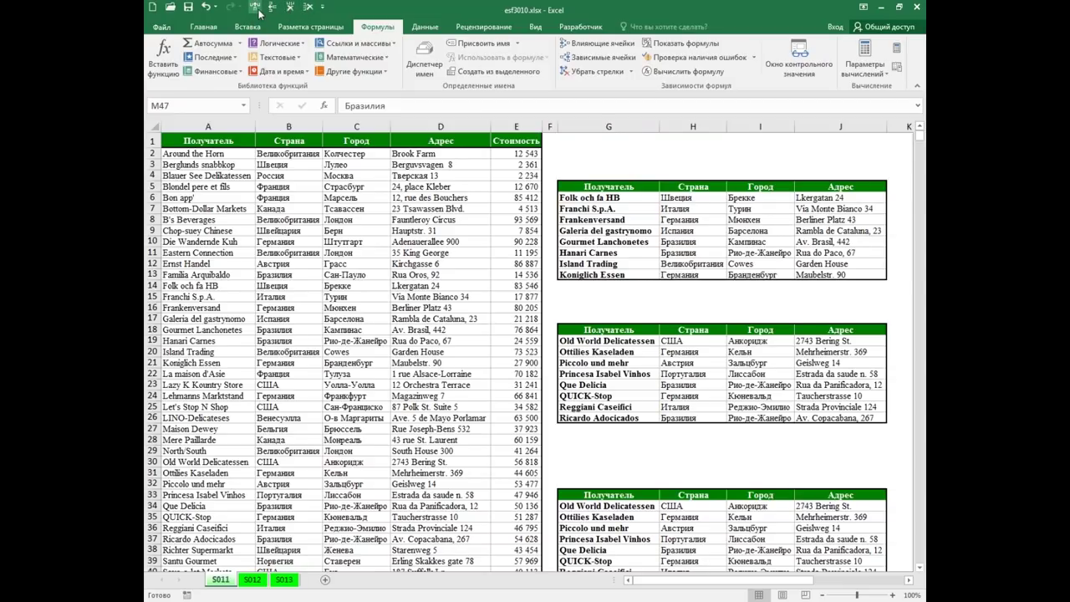
Select B15:D25, insert three columns, then delete them again using the toolbar buttons
{"action": "left_click", "coordinate": [305, 312]}
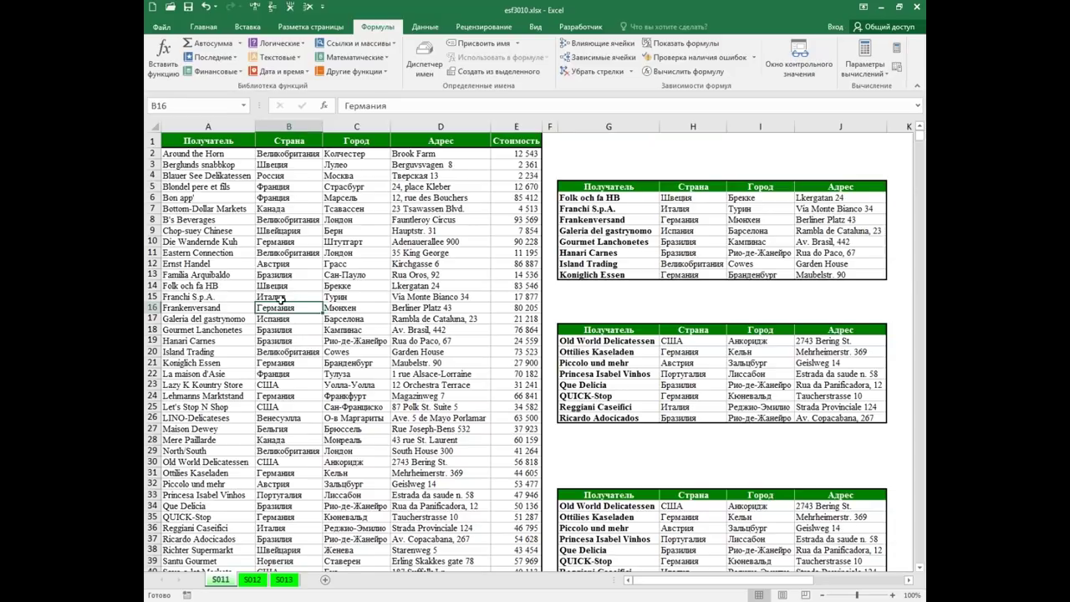
{"action": "left_click_drag", "start_coordinate": [283, 299], "coordinate": [452, 405]}
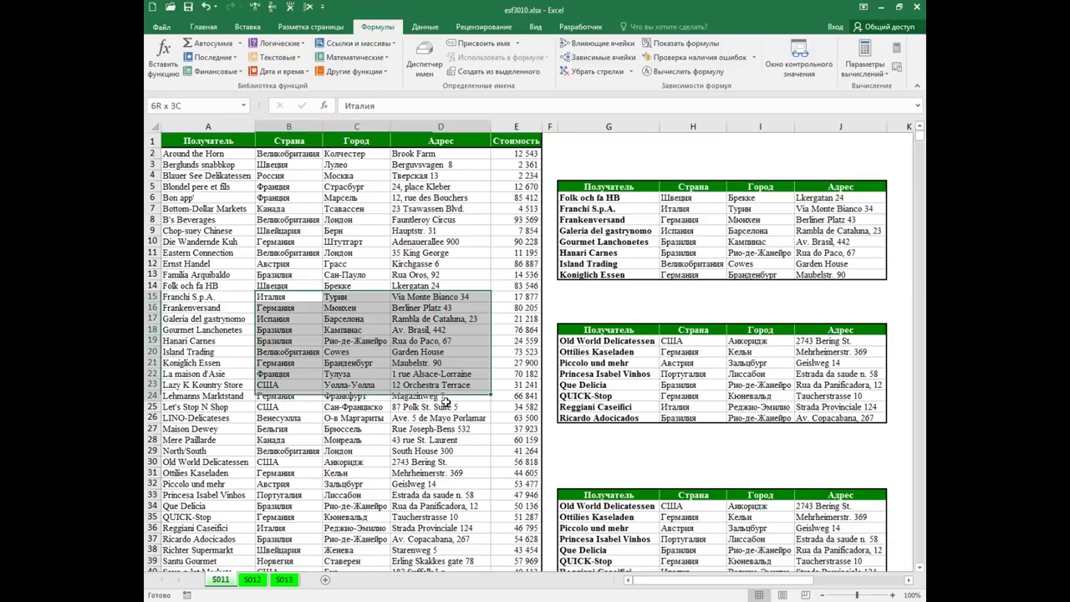
{"action": "left_click", "coordinate": [256, 7]}
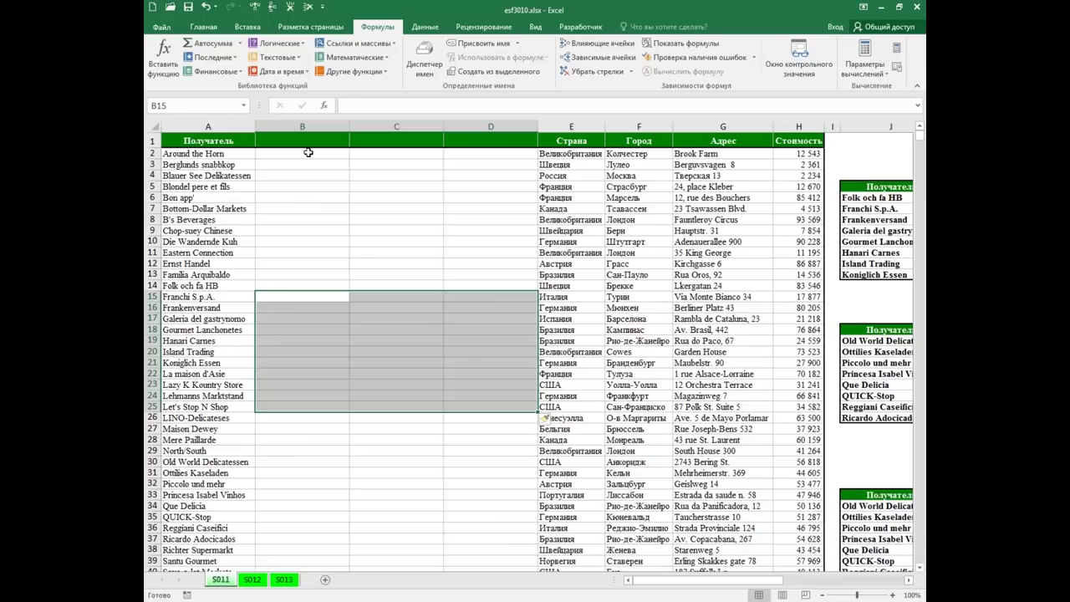
{"action": "left_click", "coordinate": [291, 9]}
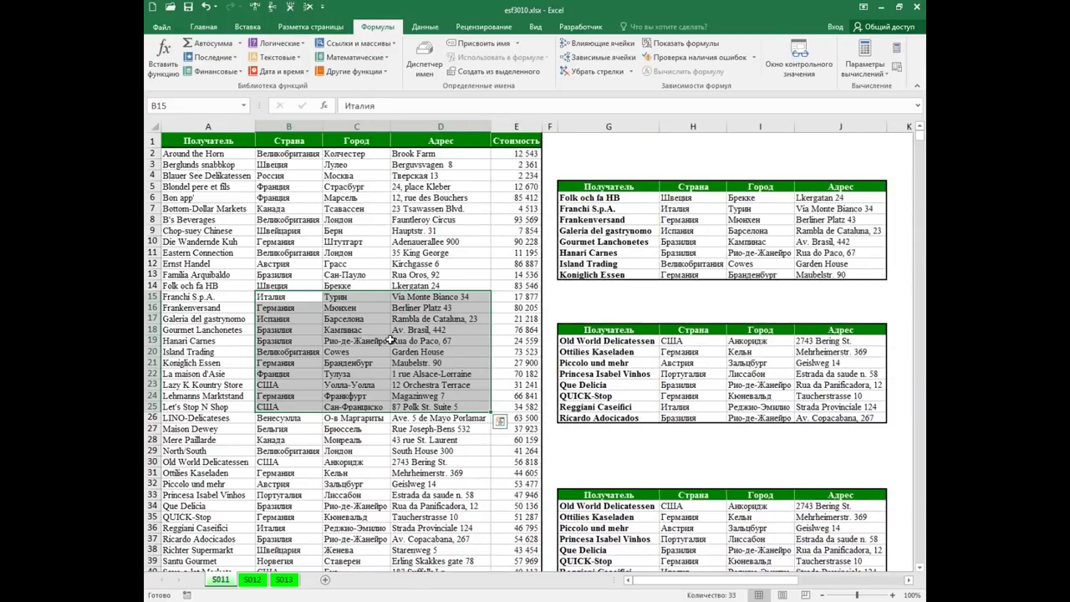
Delete rows 28–29 (Mere Paillarde and North/South) with the Delete Sheet Rows button
{"action": "scroll", "coordinate": [380, 401], "scroll_direction": "down", "scroll_amount": 6}
{"action": "scroll", "coordinate": [375, 392], "scroll_direction": "down", "scroll_amount": 3}
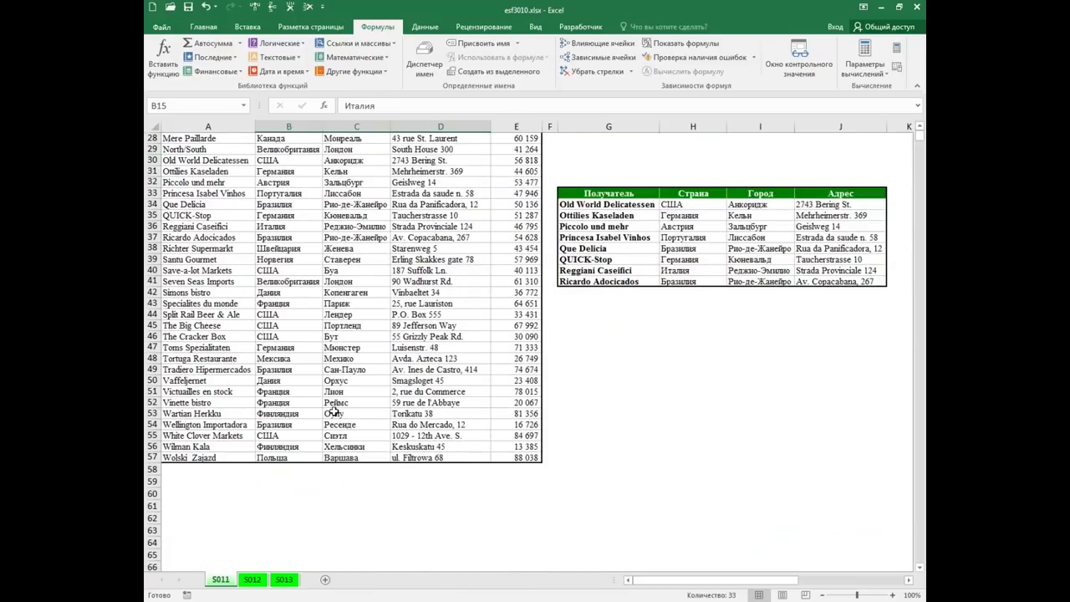
{"action": "left_click_drag", "start_coordinate": [341, 138], "coordinate": [343, 151]}
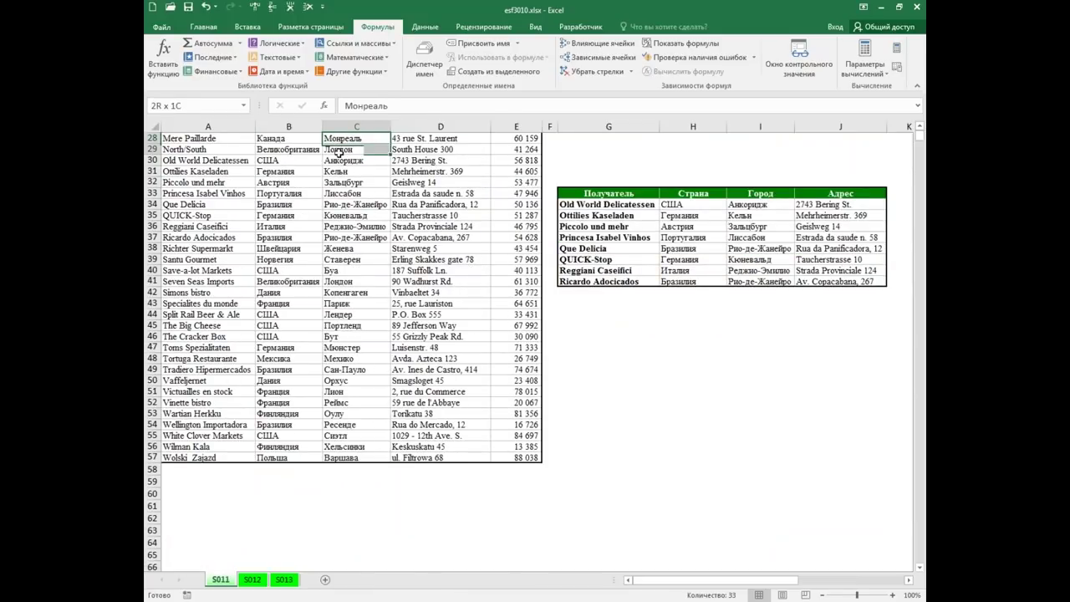
{"action": "scroll", "coordinate": [350, 171], "scroll_direction": "up", "scroll_amount": 2}
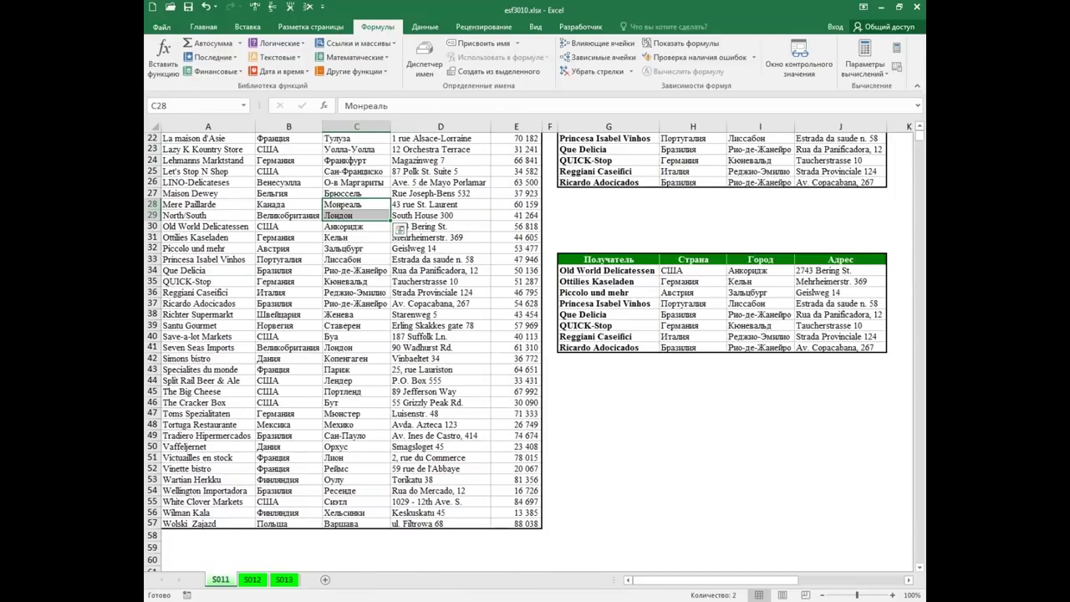
{"action": "left_click", "coordinate": [308, 10]}
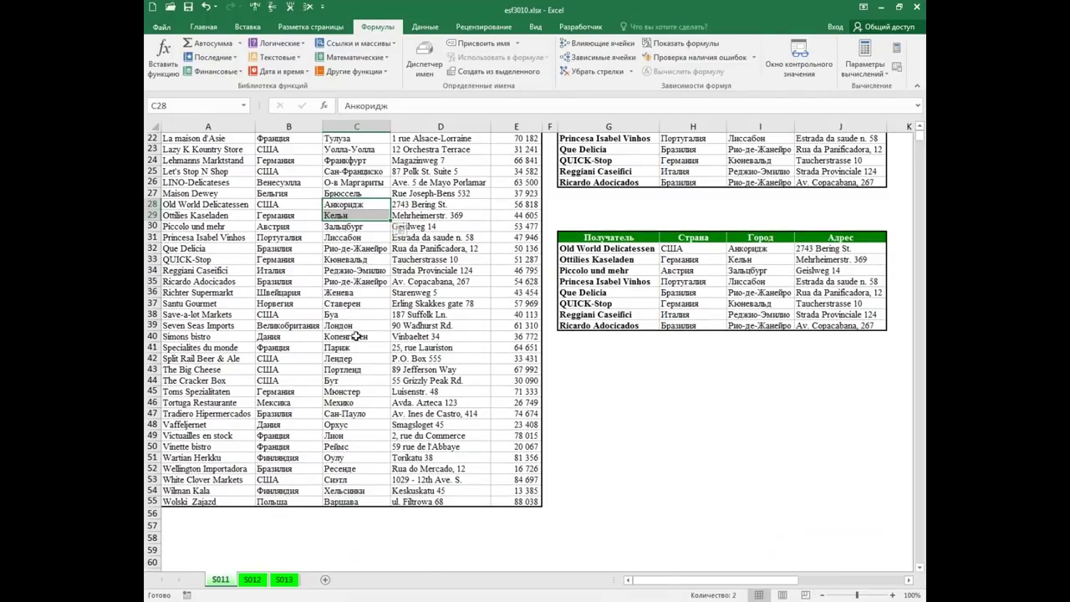
{"action": "scroll", "coordinate": [356, 336], "scroll_direction": "up", "scroll_amount": 4}
{"action": "scroll", "coordinate": [356, 336], "scroll_direction": "up", "scroll_amount": 3}
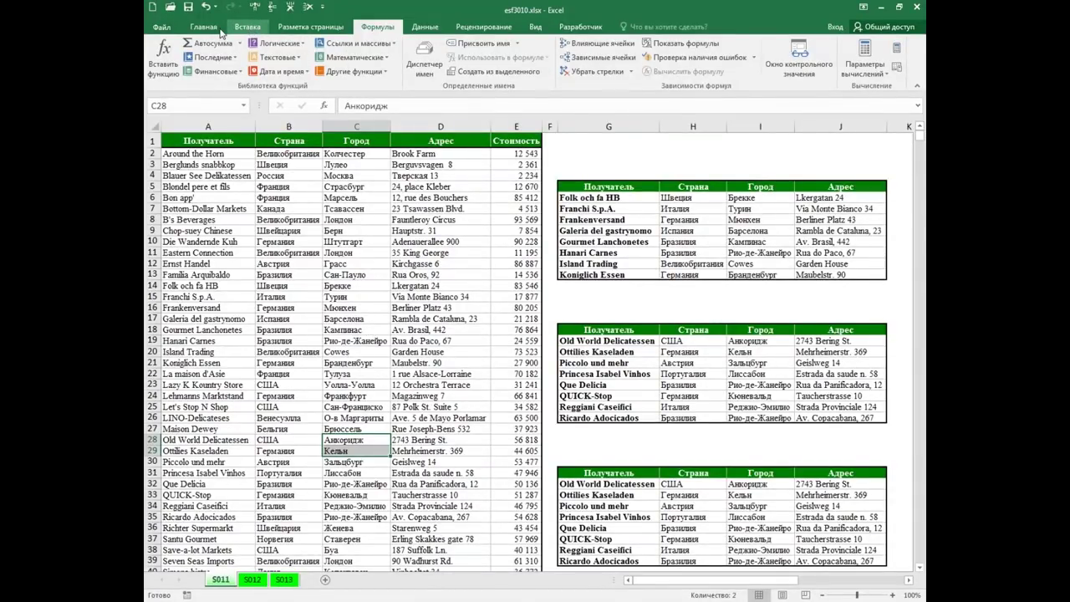
{"action": "left_click", "coordinate": [211, 32]}
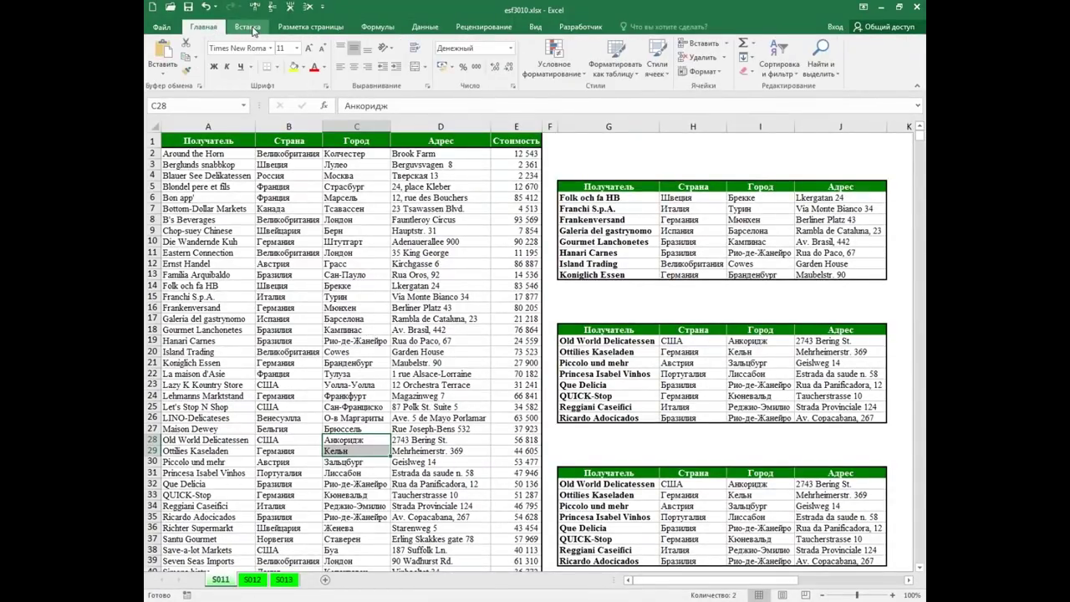
{"action": "left_click", "coordinate": [249, 29]}
{"action": "left_click", "coordinate": [316, 32]}
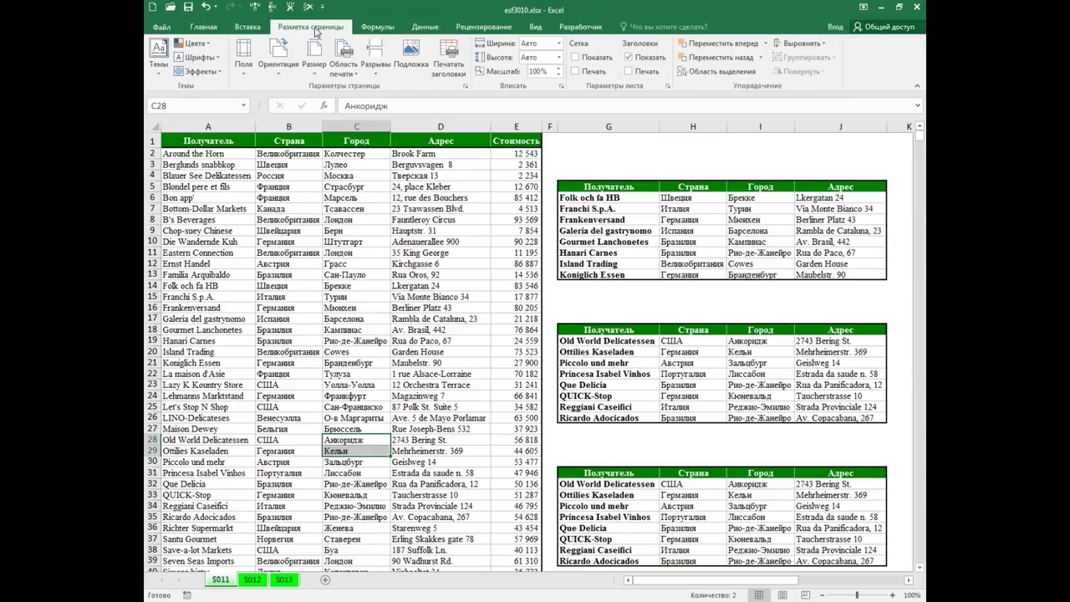
{"action": "left_click", "coordinate": [384, 32]}
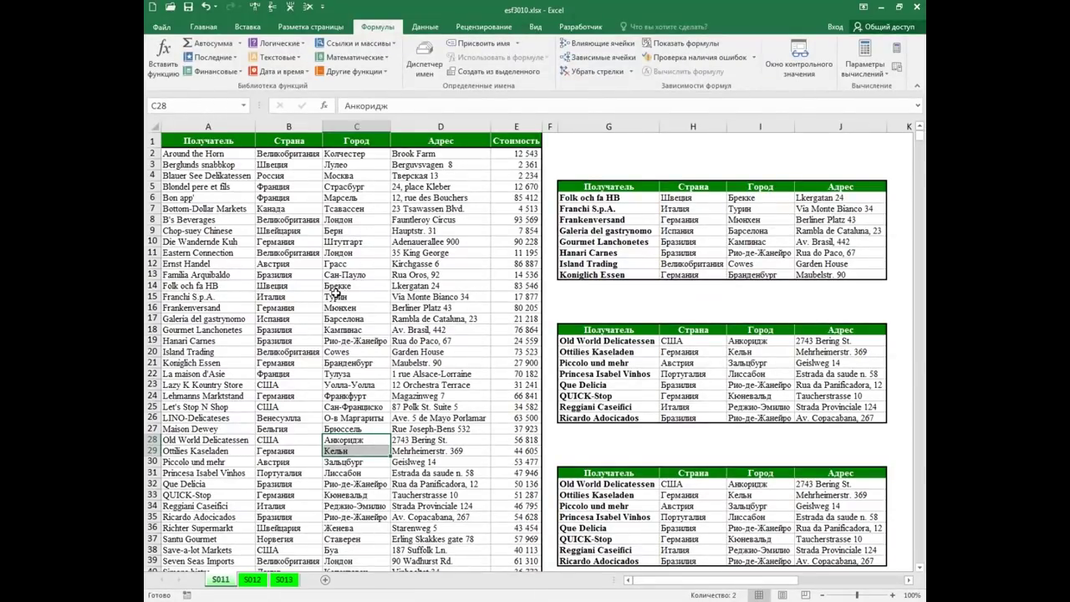
Select the city, address and cost range C15:E28
{"action": "left_click", "coordinate": [371, 241]}
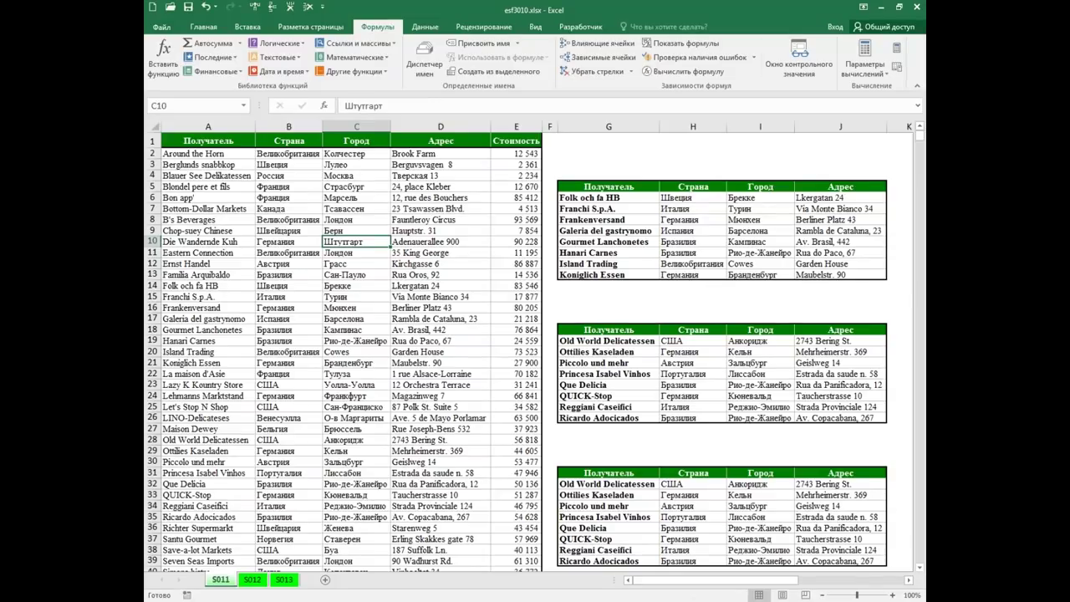
{"action": "scroll", "coordinate": [371, 242], "scroll_direction": "down", "scroll_amount": 2}
{"action": "scroll", "coordinate": [371, 241], "scroll_direction": "down", "scroll_amount": 2}
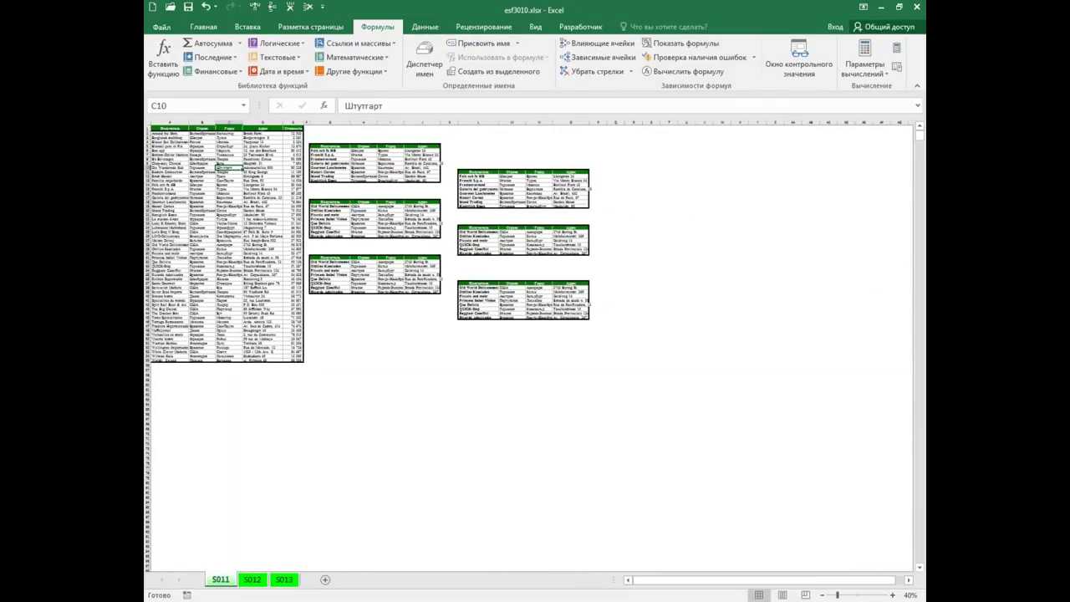
{"action": "scroll", "coordinate": [387, 251], "scroll_direction": "up", "scroll_amount": 1}
{"action": "scroll", "coordinate": [387, 251], "scroll_direction": "up", "scroll_amount": 3}
{"action": "scroll", "coordinate": [387, 250], "scroll_direction": "up", "scroll_amount": 1}
{"action": "scroll", "coordinate": [387, 251], "scroll_direction": "up", "scroll_amount": 1}
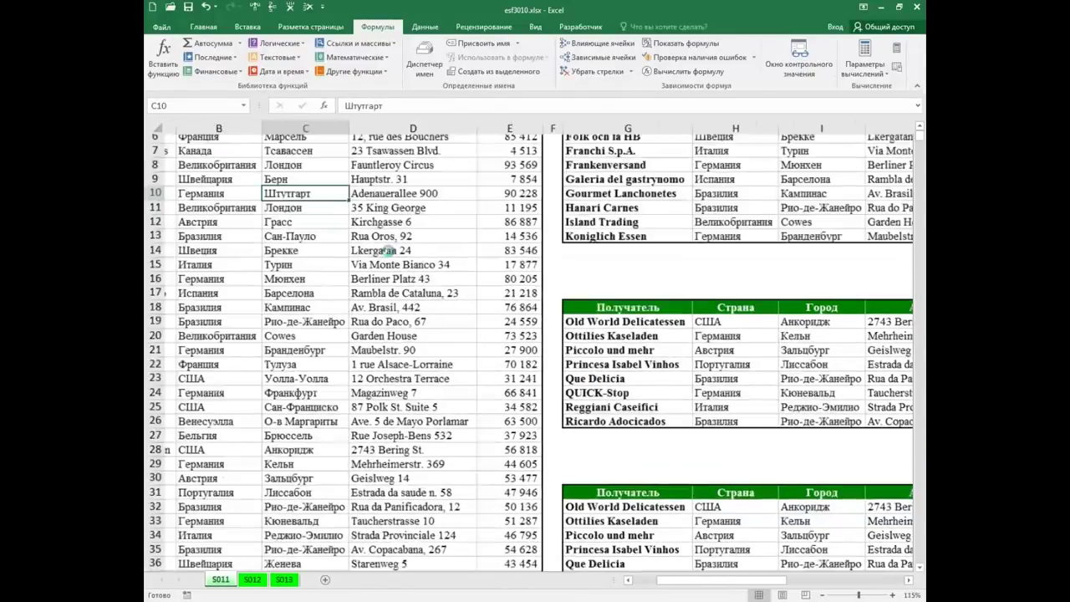
{"action": "scroll", "coordinate": [387, 251], "scroll_direction": "down", "scroll_amount": 5}
{"action": "scroll", "coordinate": [375, 263], "scroll_direction": "up", "scroll_amount": 5}
{"action": "scroll", "coordinate": [375, 262], "scroll_direction": "up", "scroll_amount": 3}
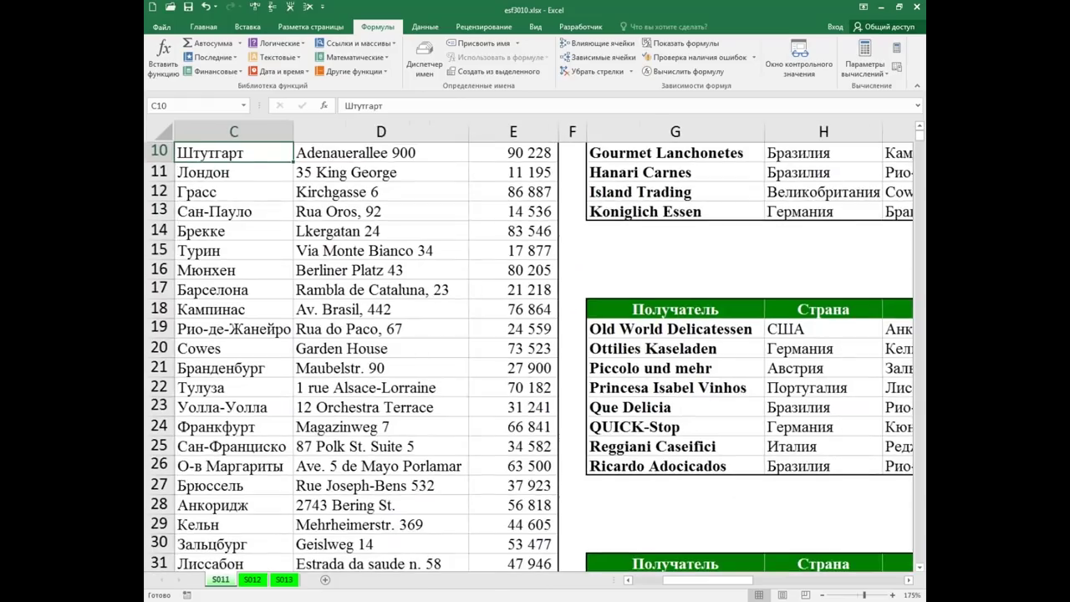
{"action": "left_click_drag", "start_coordinate": [222, 244], "coordinate": [531, 500]}
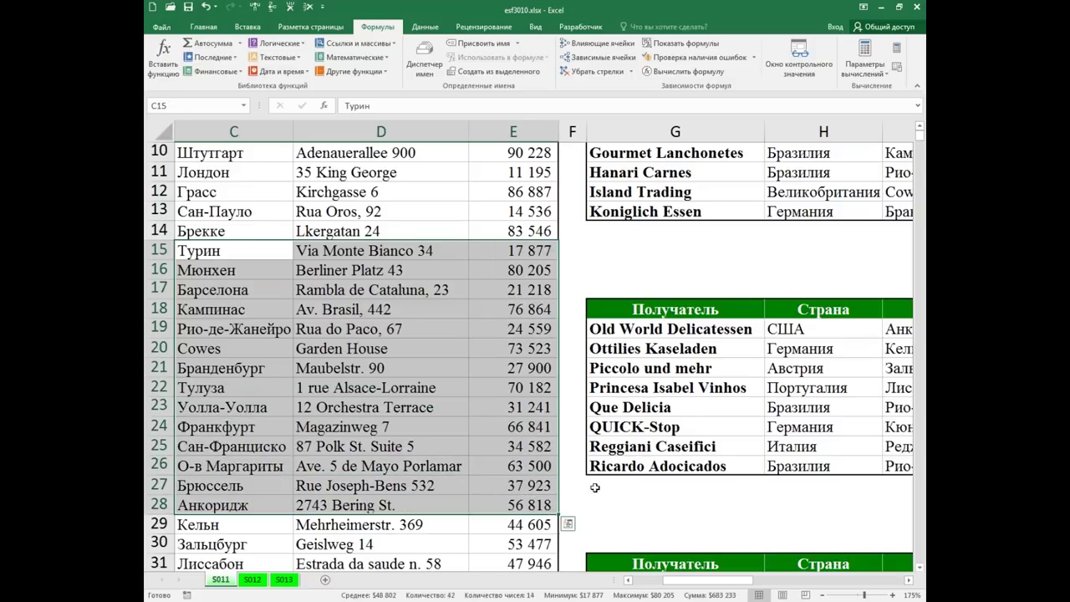
Zoom to fit the selection, then ease the zoom back to 190%
{"action": "right_click", "coordinate": [912, 595]}
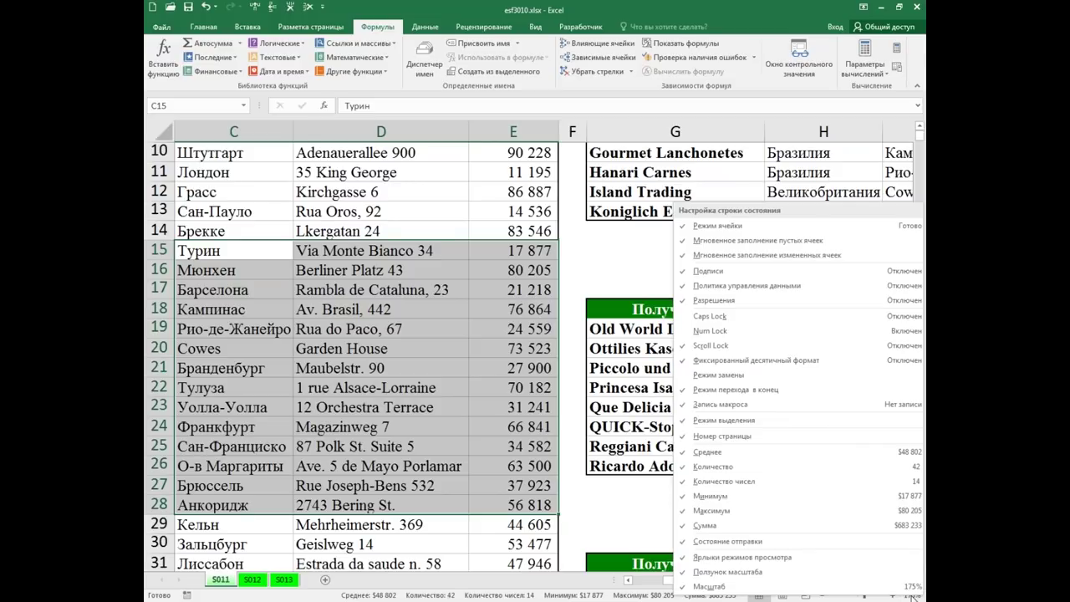
{"action": "left_click", "coordinate": [913, 595]}
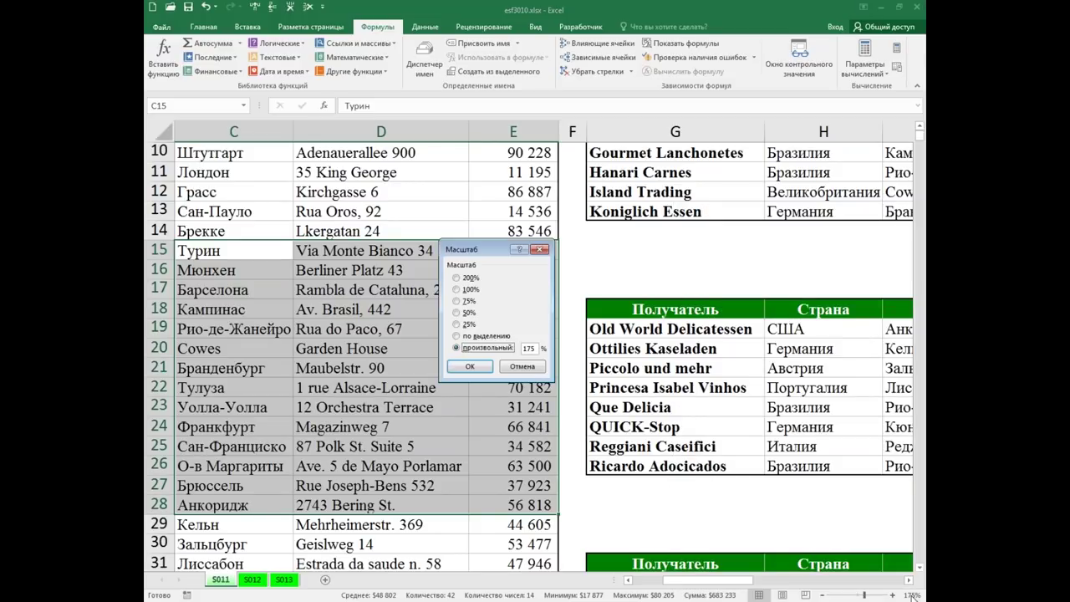
{"action": "left_click", "coordinate": [455, 335]}
{"action": "left_click", "coordinate": [469, 366]}
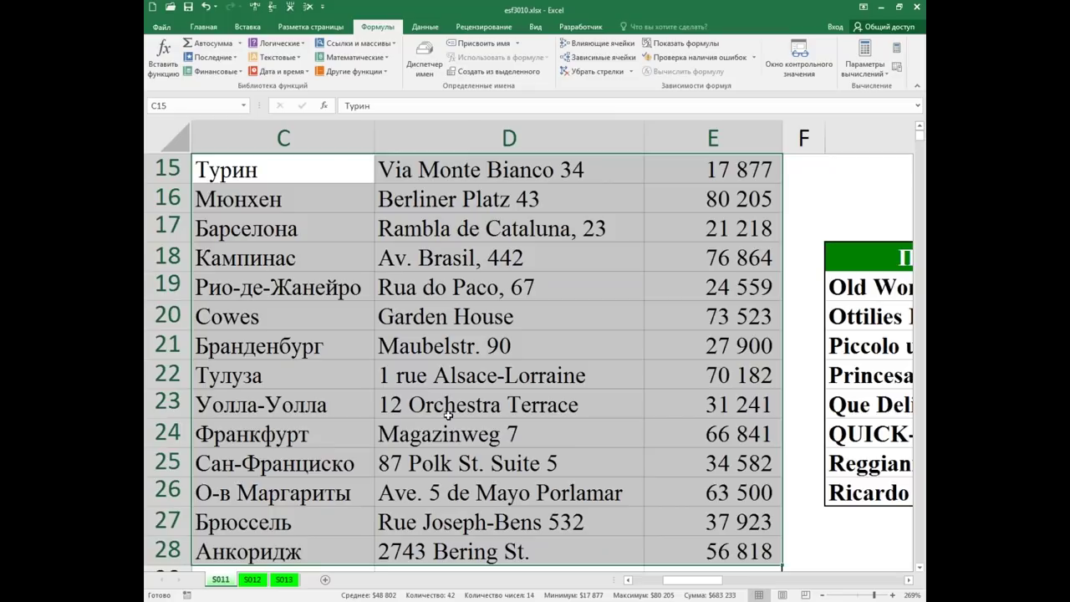
{"action": "scroll", "coordinate": [458, 343], "scroll_direction": "down", "scroll_amount": 5}
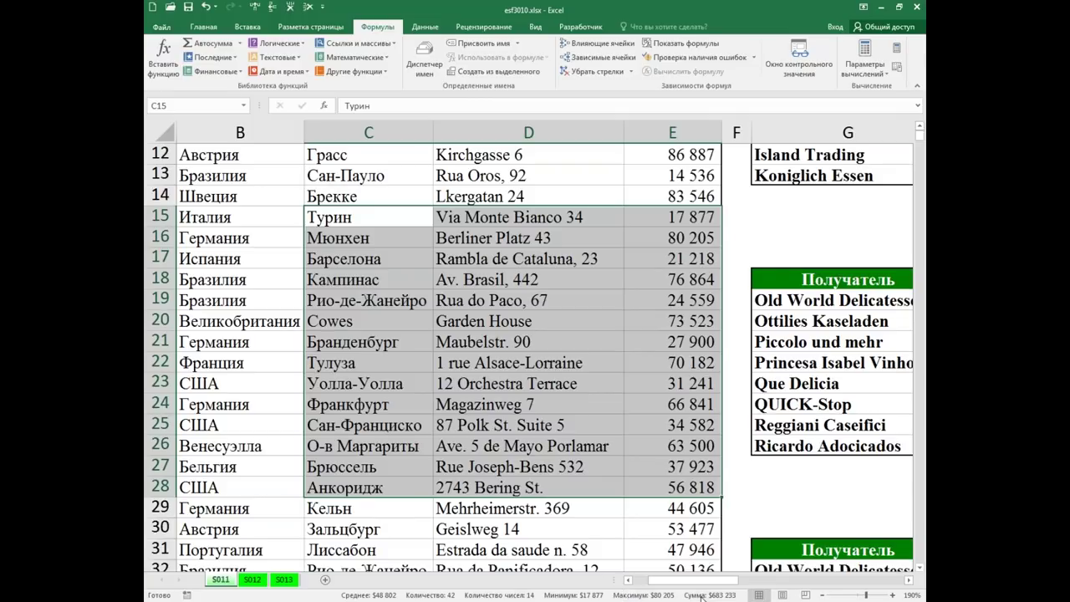
Look over the status bar options, dismiss them, and leave cell C28 selected
{"action": "right_click", "coordinate": [701, 596]}
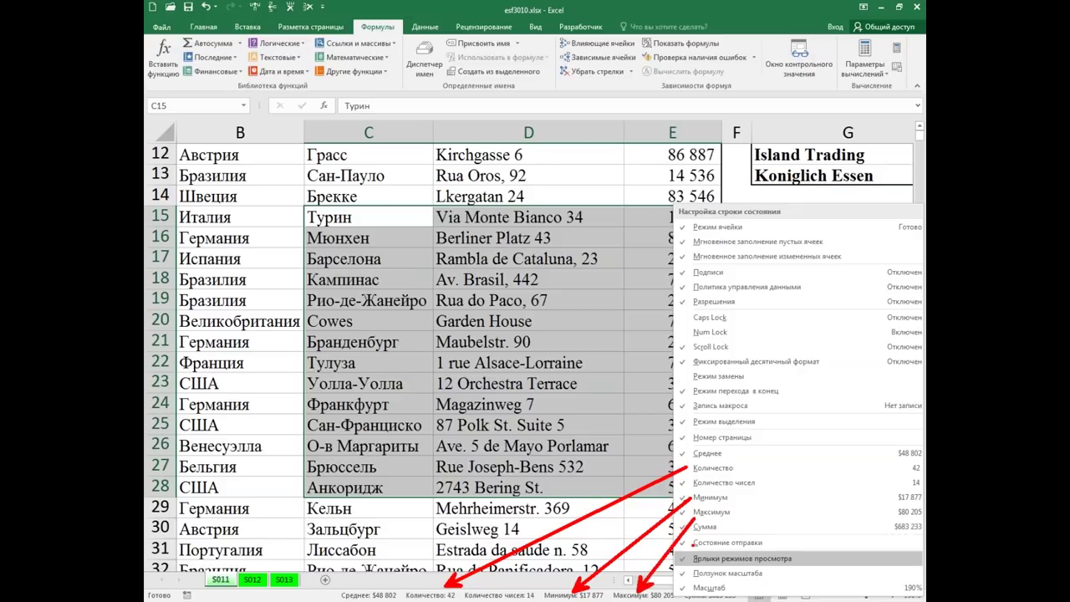
{"action": "key", "text": "Escape"}
{"action": "left_click", "coordinate": [344, 487]}
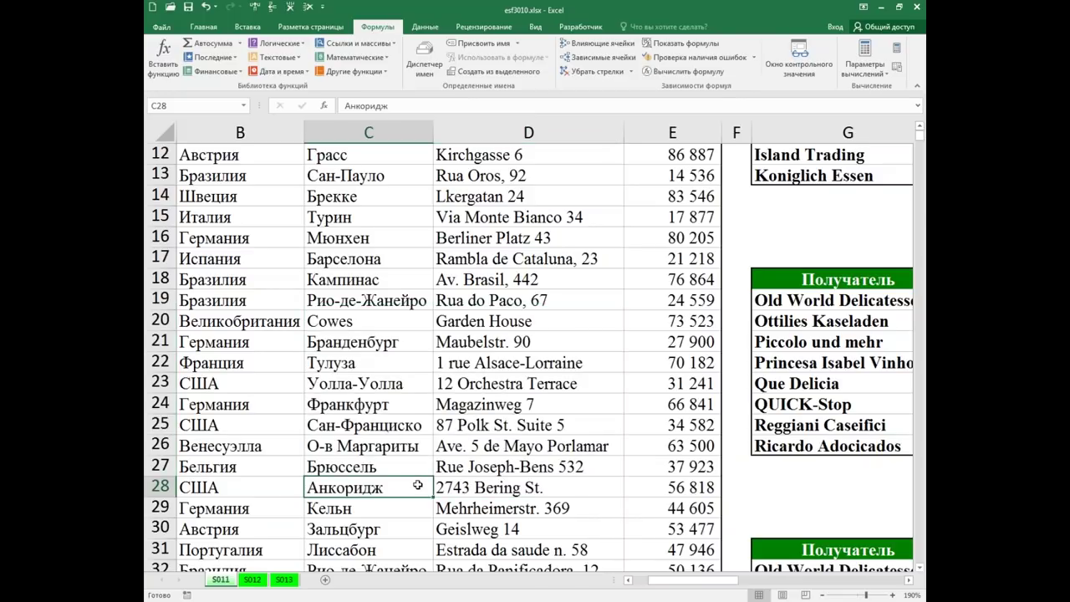
Jump to A1, zoom out to 115%, select A1:E32, then pick cell D13
{"action": "scroll", "coordinate": [420, 483], "scroll_direction": "up", "scroll_amount": 1}
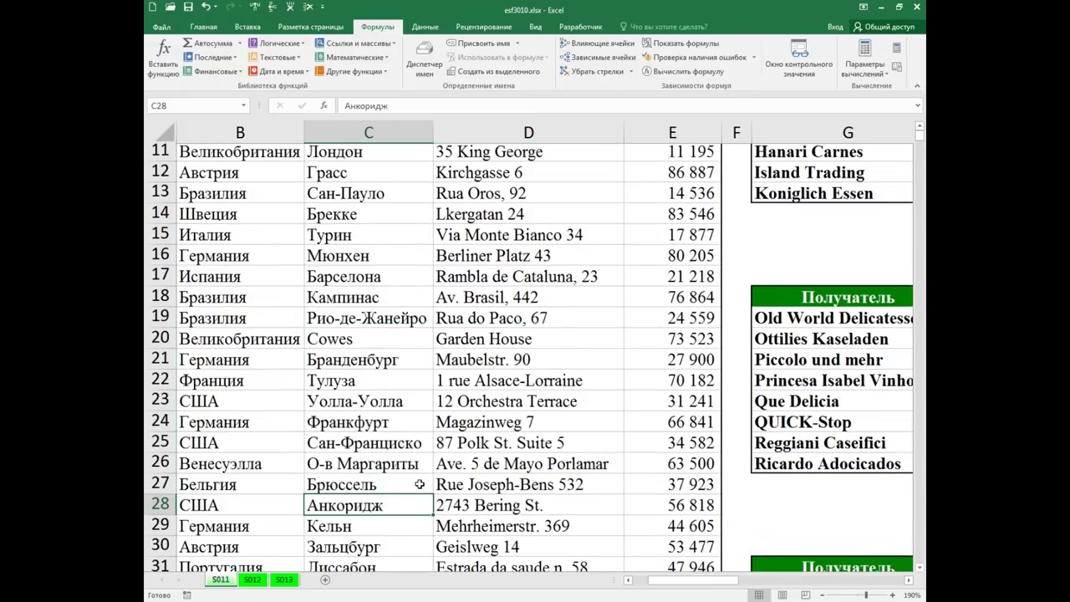
{"action": "scroll", "coordinate": [419, 484], "scroll_direction": "up", "scroll_amount": 3}
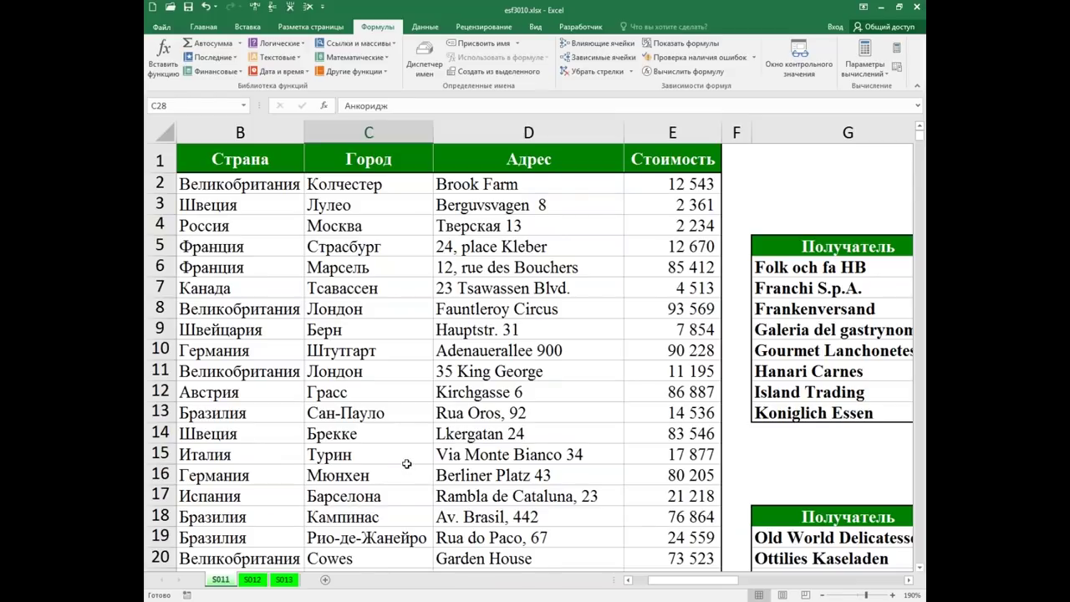
{"action": "key", "text": "ctrl+Home"}
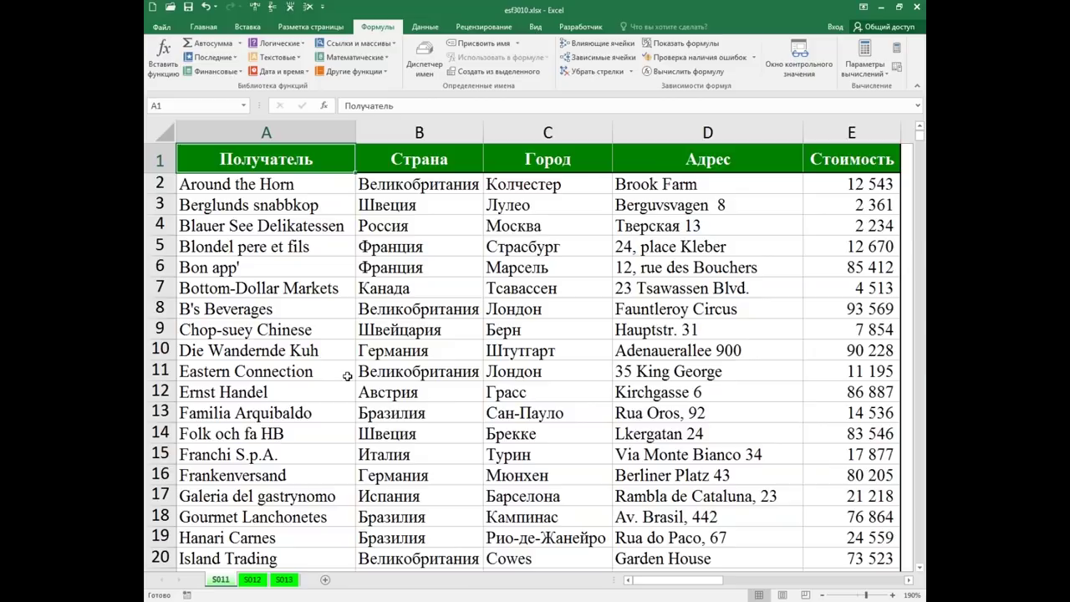
{"action": "scroll", "coordinate": [350, 376], "scroll_direction": "down", "scroll_amount": 2}
{"action": "scroll", "coordinate": [350, 377], "scroll_direction": "down", "scroll_amount": 3}
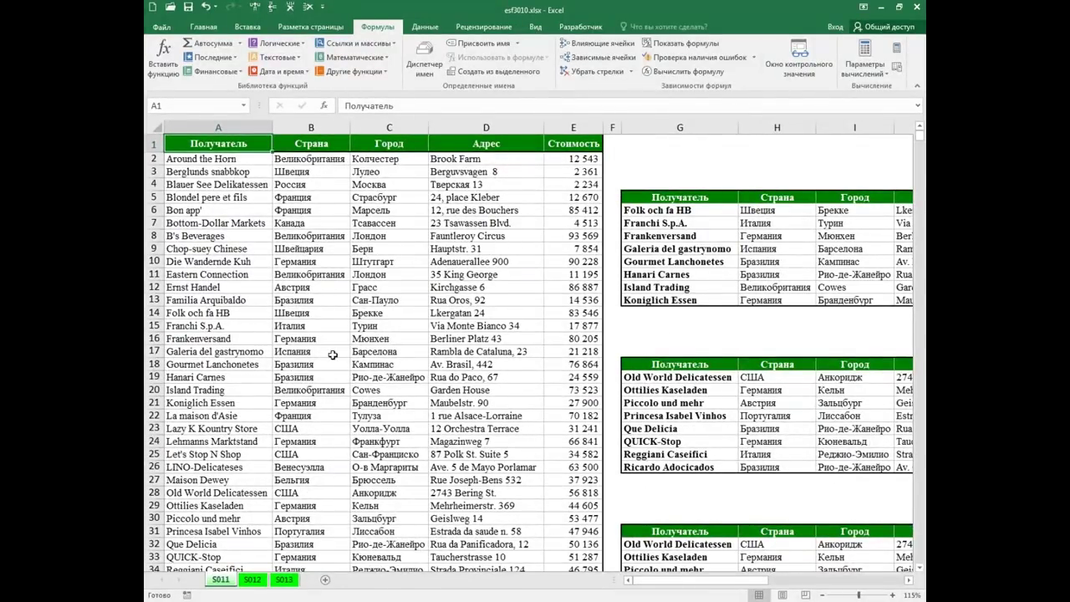
{"action": "scroll", "coordinate": [343, 346], "scroll_direction": "down", "scroll_amount": 1}
{"action": "scroll", "coordinate": [330, 345], "scroll_direction": "down", "scroll_amount": 7}
{"action": "scroll", "coordinate": [323, 344], "scroll_direction": "down", "scroll_amount": 2}
{"action": "scroll", "coordinate": [323, 343], "scroll_direction": "up", "scroll_amount": 9}
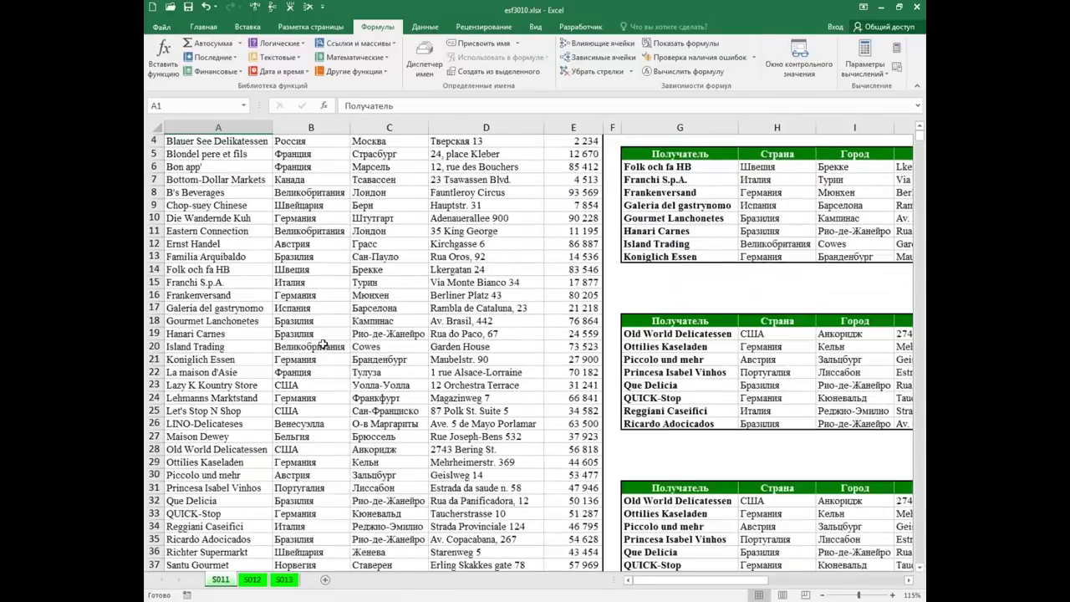
{"action": "scroll", "coordinate": [326, 343], "scroll_direction": "up", "scroll_amount": 1}
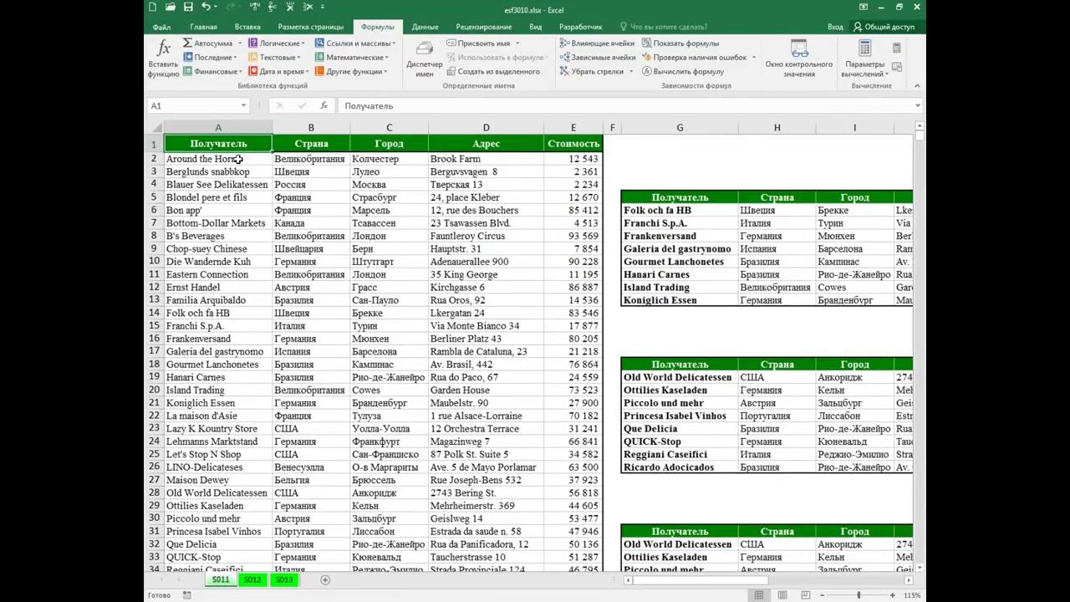
{"action": "mouse_move", "coordinate": [227, 146]}
{"action": "left_mouse_down"}
{"action": "mouse_move", "coordinate": [565, 239]}
{"action": "mouse_move", "coordinate": [552, 543]}
{"action": "left_mouse_up"}
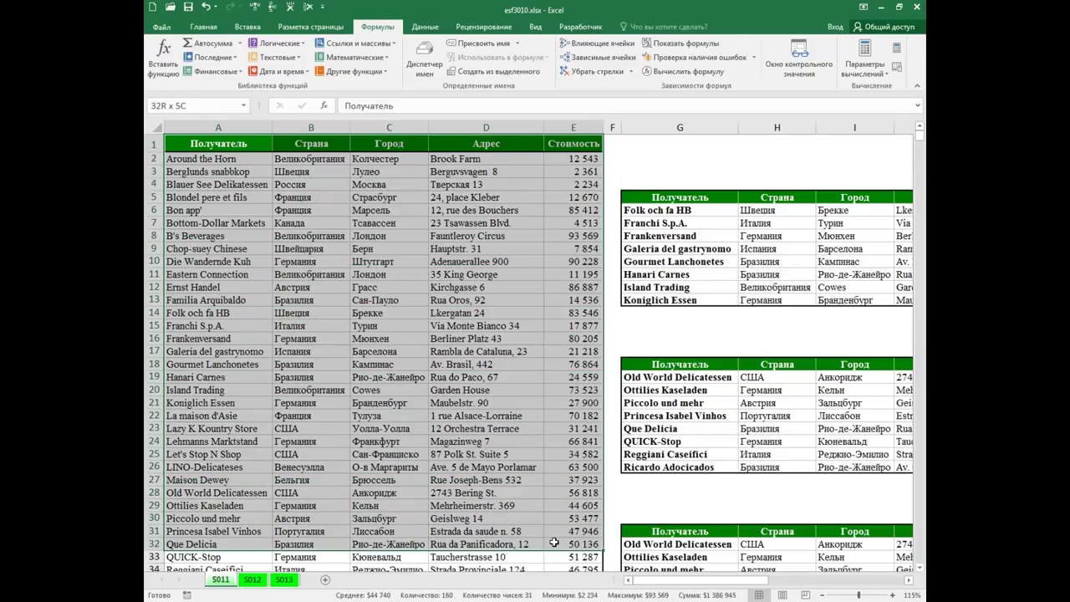
{"action": "left_click", "coordinate": [458, 297]}
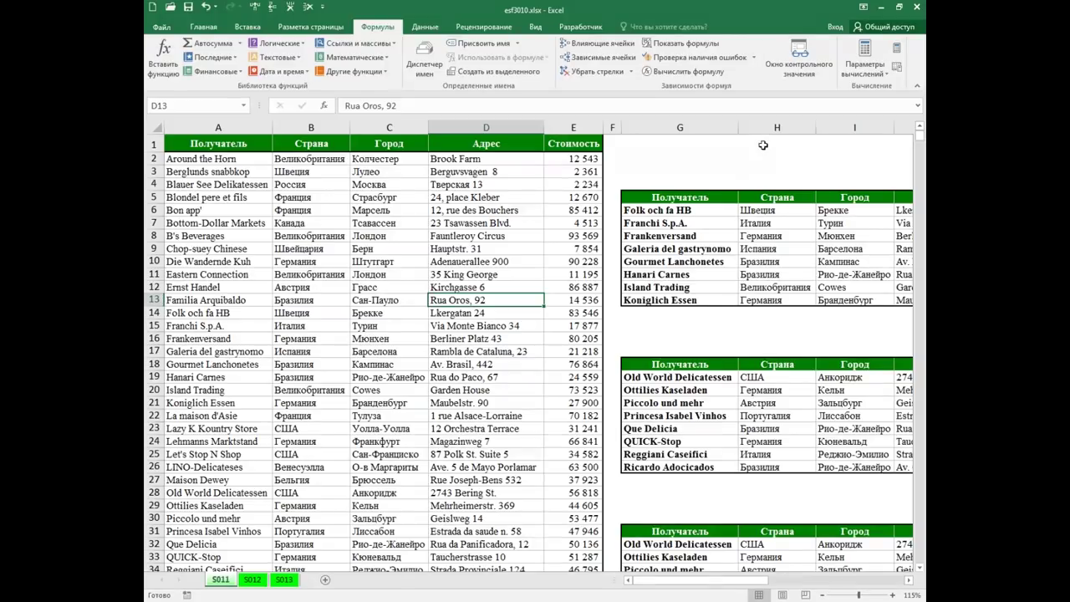
{"action": "left_click", "coordinate": [762, 145]}
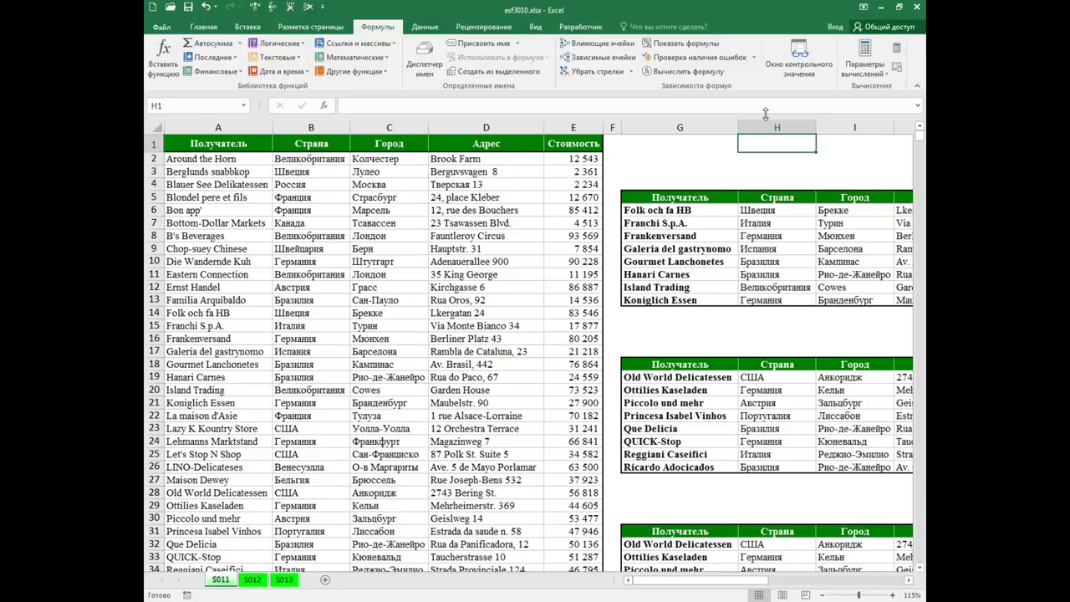
{"action": "key", "text": "ctrl+Down"}
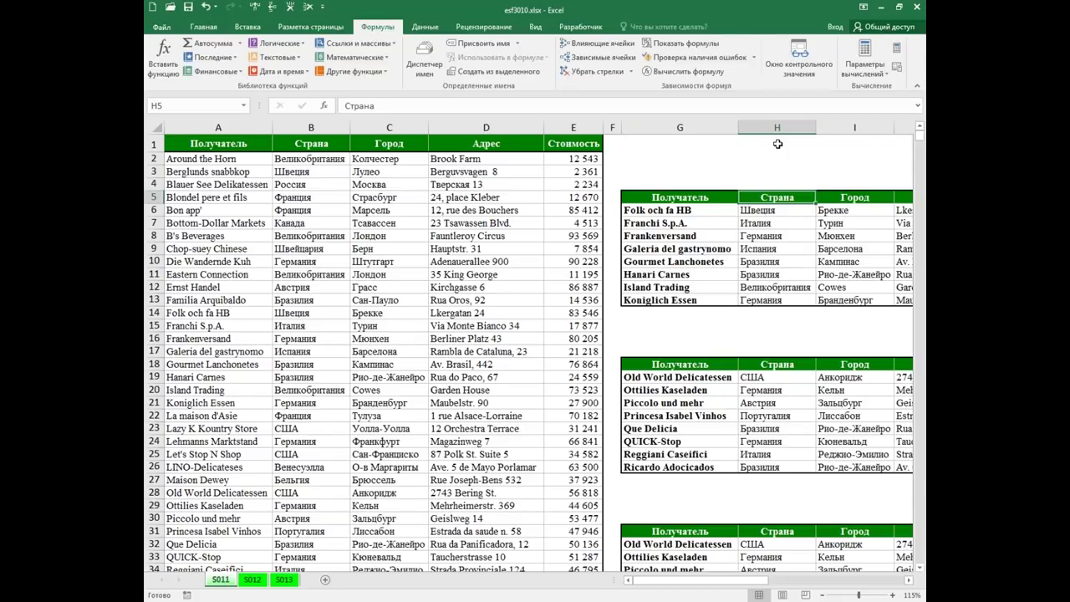
{"action": "key", "text": "ctrl+Down"}
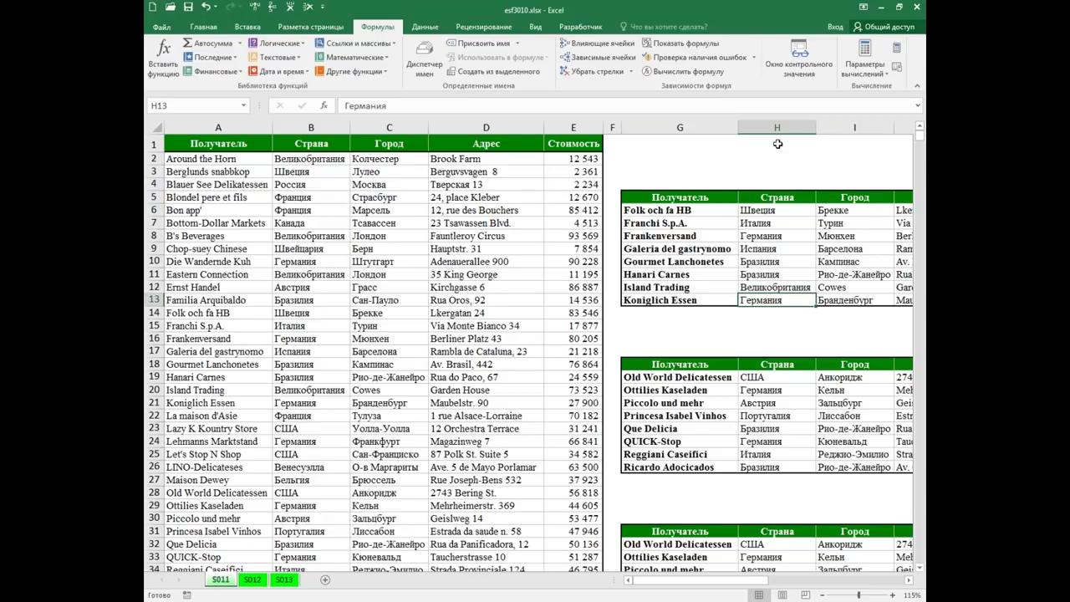
{"action": "key", "text": "ctrl+Down"}
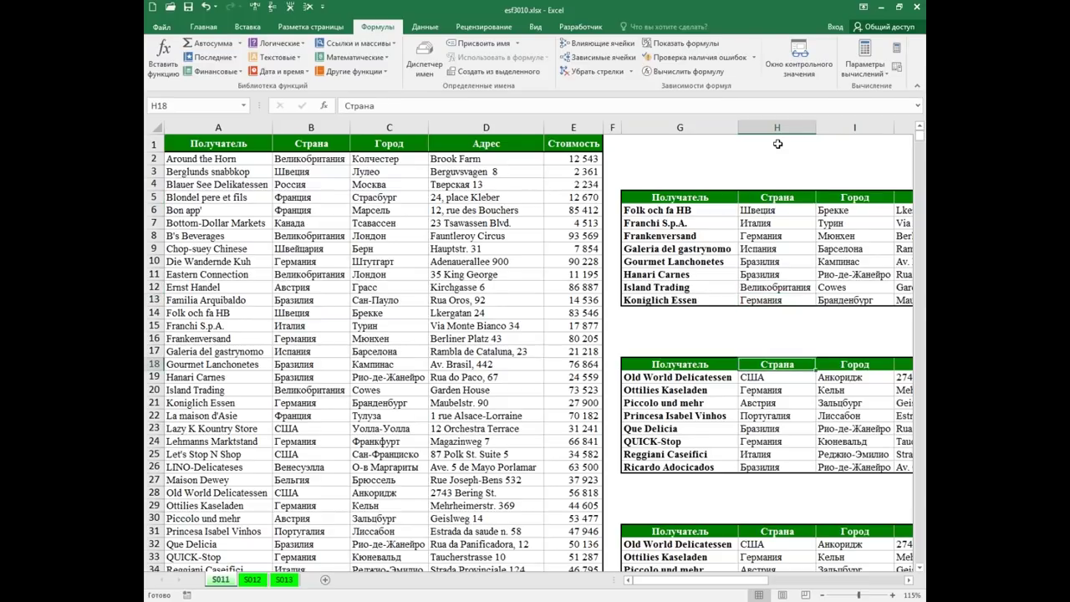
{"action": "key", "text": "ctrl+Down"}
{"action": "key", "text": "ctrl+Down"}
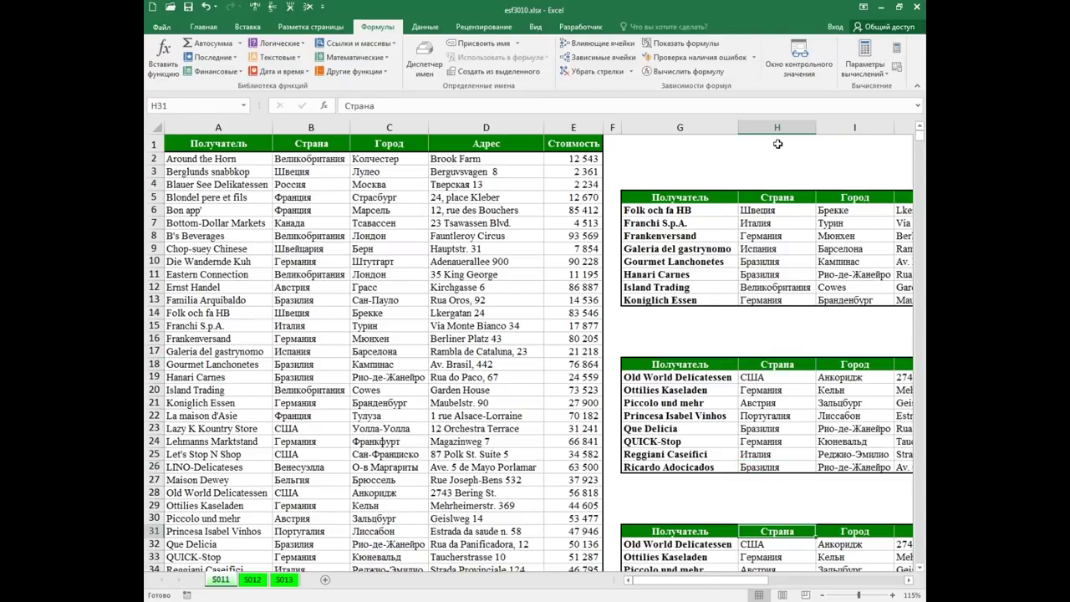
{"action": "key", "text": "ctrl+Down"}
{"action": "key", "text": "ctrl+Down"}
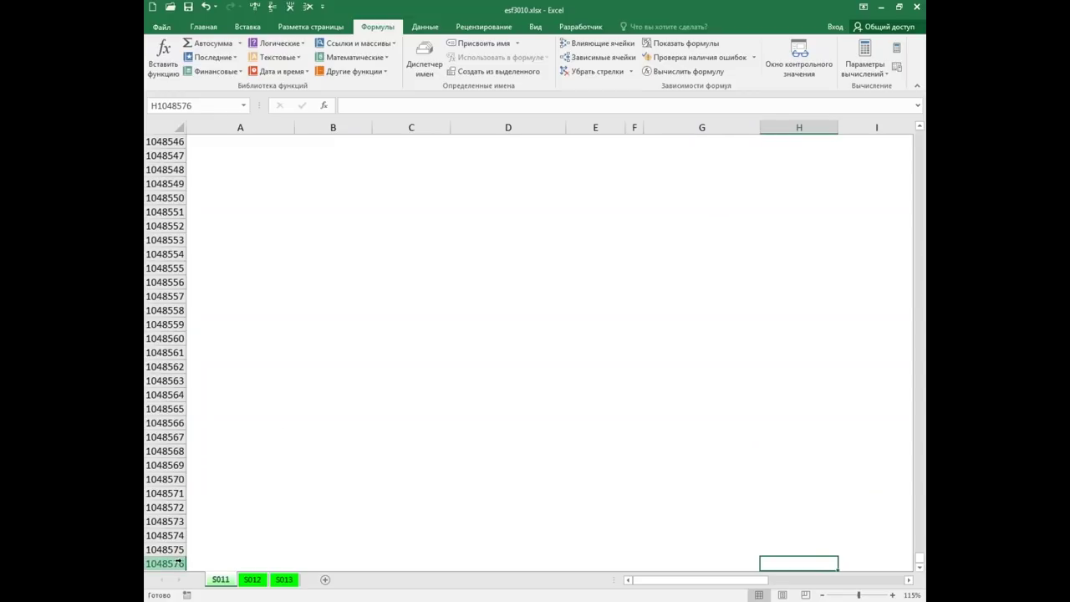
{"action": "key", "text": "ctrl+Home"}
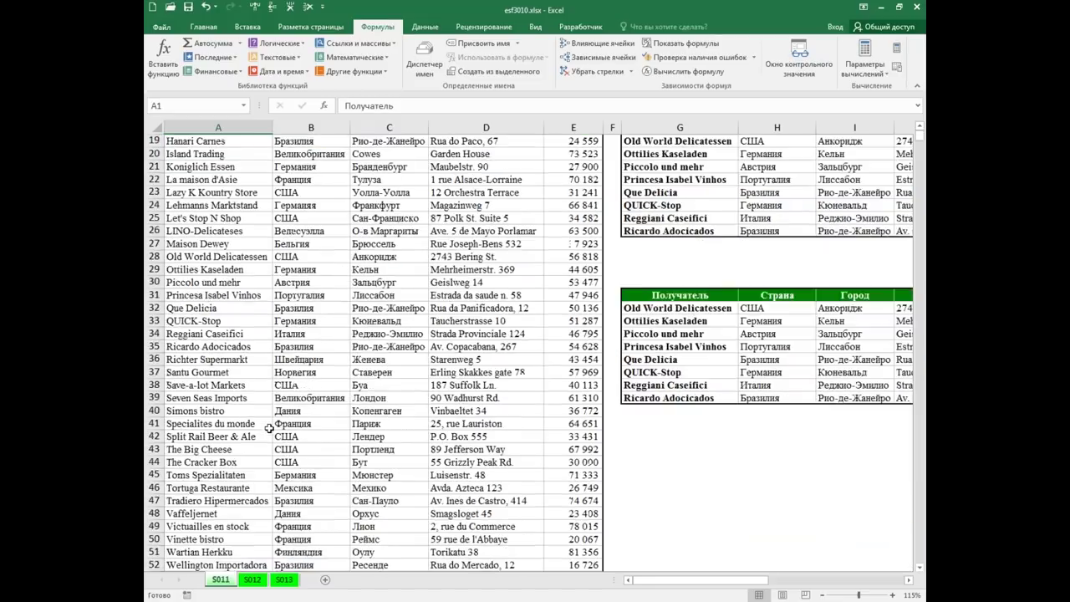
{"action": "scroll", "coordinate": [269, 429], "scroll_direction": "down", "scroll_amount": 6}
{"action": "scroll", "coordinate": [265, 428], "scroll_direction": "down", "scroll_amount": 13}
{"action": "scroll", "coordinate": [265, 428], "scroll_direction": "down", "scroll_amount": 11}
{"action": "scroll", "coordinate": [248, 400], "scroll_direction": "down", "scroll_amount": 17}
{"action": "scroll", "coordinate": [248, 399], "scroll_direction": "down", "scroll_amount": 5}
{"action": "scroll", "coordinate": [248, 399], "scroll_direction": "down", "scroll_amount": 7}
{"action": "scroll", "coordinate": [248, 400], "scroll_direction": "down", "scroll_amount": 7}
{"action": "scroll", "coordinate": [248, 399], "scroll_direction": "down", "scroll_amount": 1}
{"action": "left_click", "coordinate": [235, 277]}
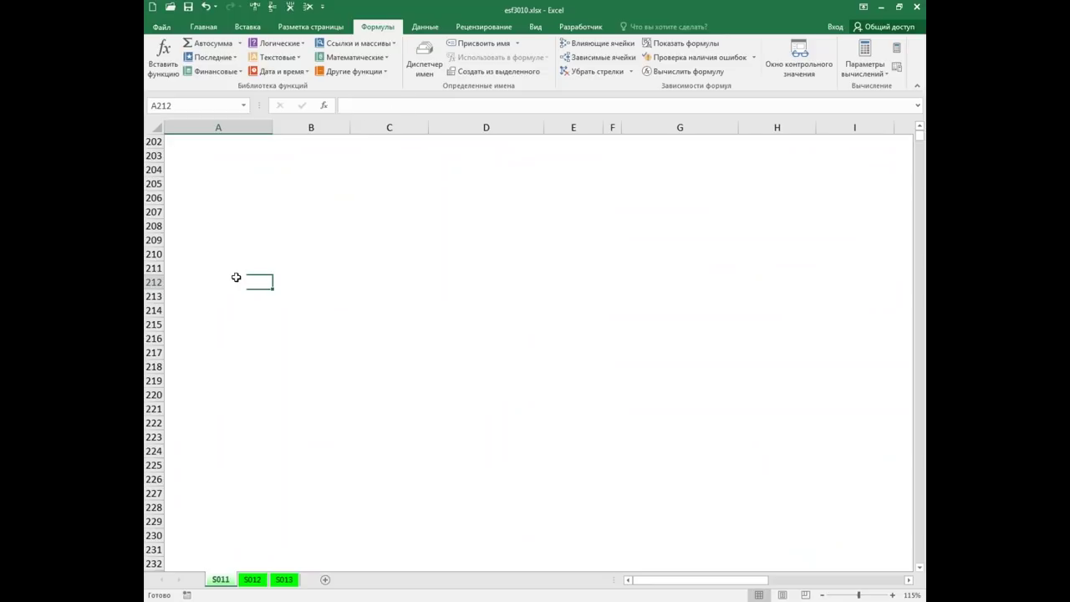
{"action": "scroll", "coordinate": [236, 276], "scroll_direction": "down", "scroll_amount": 20}
{"action": "key", "text": "Page_Down"}
{"action": "key", "text": "Page_Down"}
{"action": "key", "text": "Page_Down"}
{"action": "key", "text": "Page_Down"}
{"action": "key", "text": "Page_Down"}
{"action": "key", "text": "Page_Down"}
{"action": "key", "text": "Page_Down"}
{"action": "key", "text": "Page_Down"}
{"action": "key", "text": "Page_Down"}
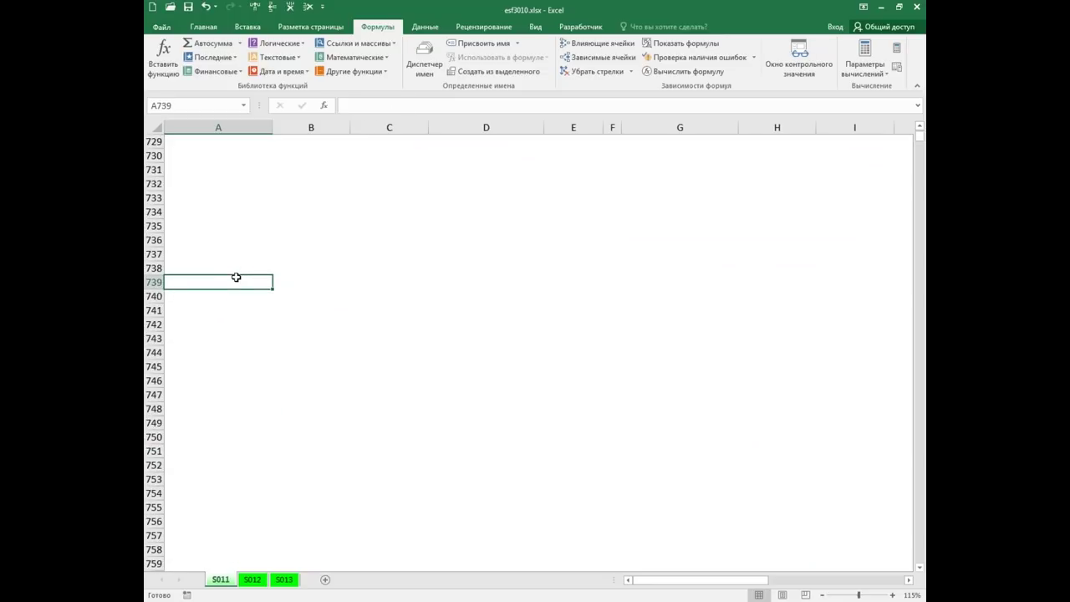
{"action": "key", "text": "ctrl+Home"}
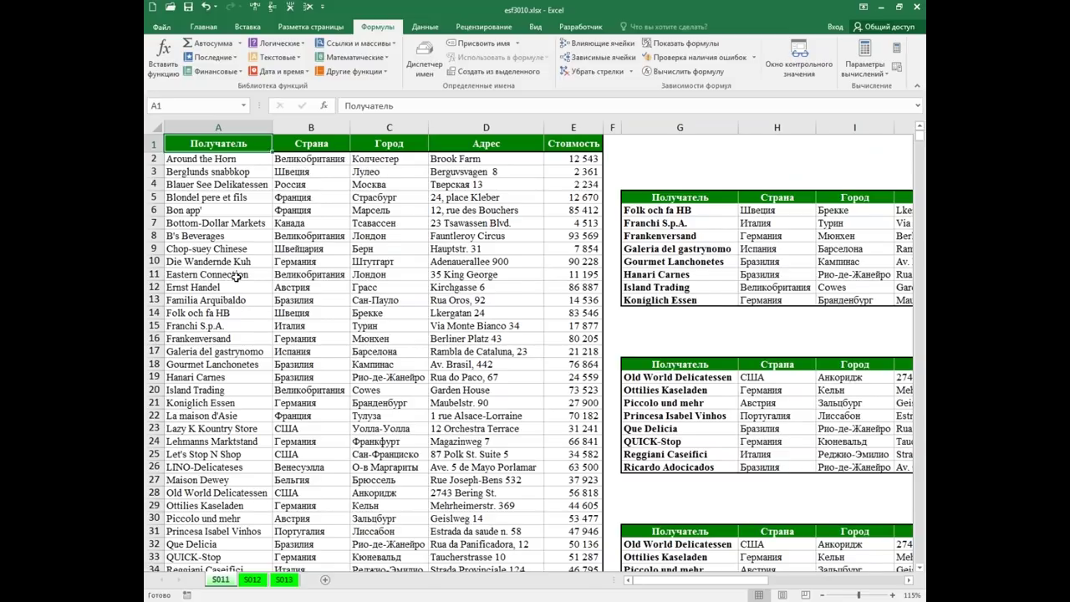
{"action": "key", "text": "ctrl+Down"}
{"action": "key", "text": "ctrl+Down"}
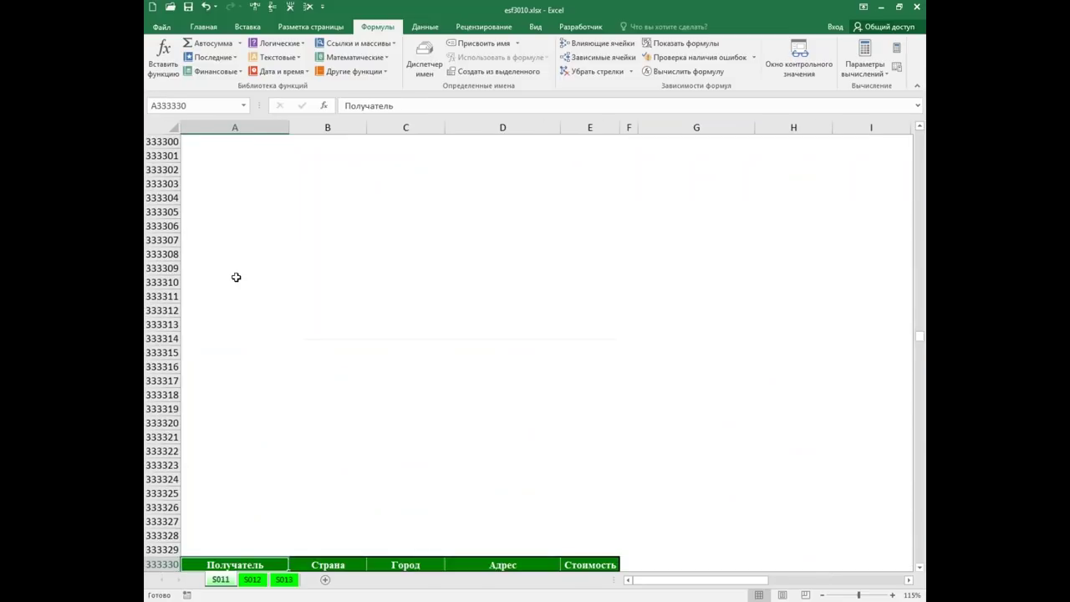
{"action": "scroll", "coordinate": [239, 360], "scroll_direction": "down", "scroll_amount": 5}
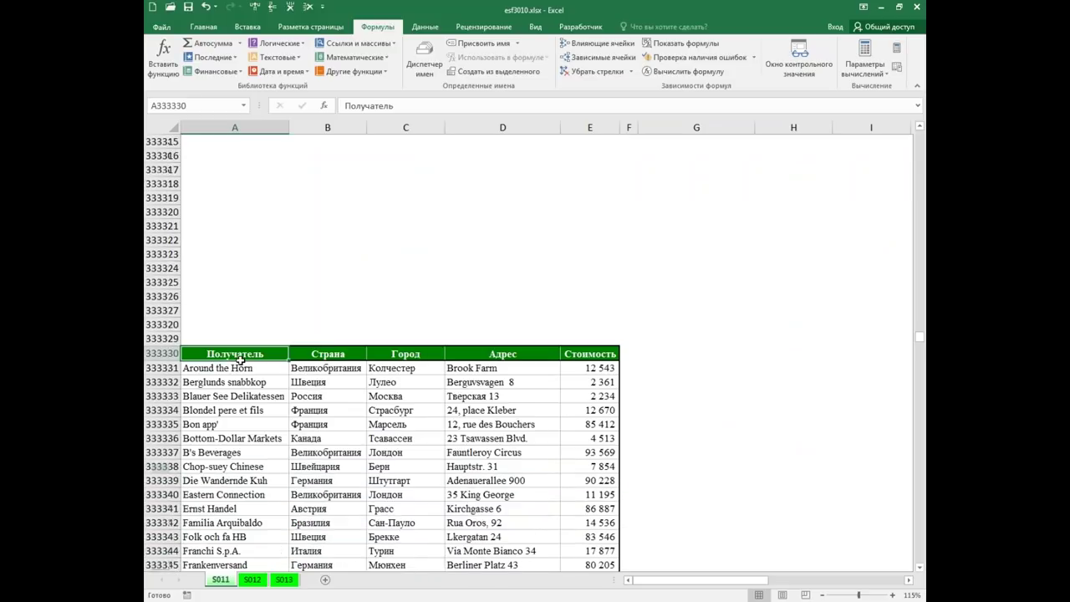
{"action": "scroll", "coordinate": [247, 362], "scroll_direction": "down", "scroll_amount": 1}
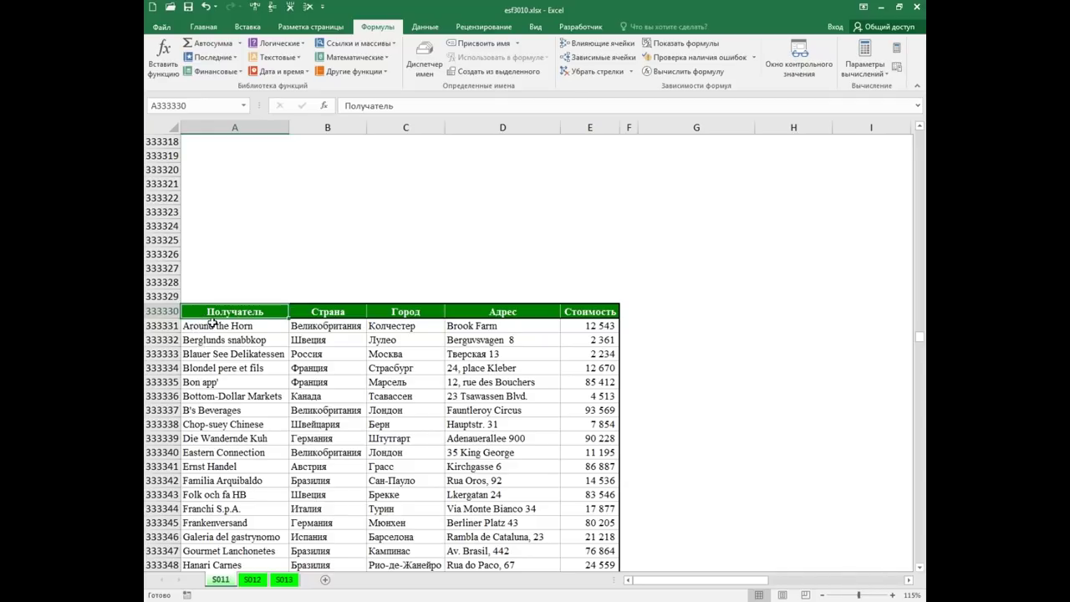
{"action": "scroll", "coordinate": [234, 331], "scroll_direction": "down", "scroll_amount": 3}
{"action": "left_click", "coordinate": [234, 328]}
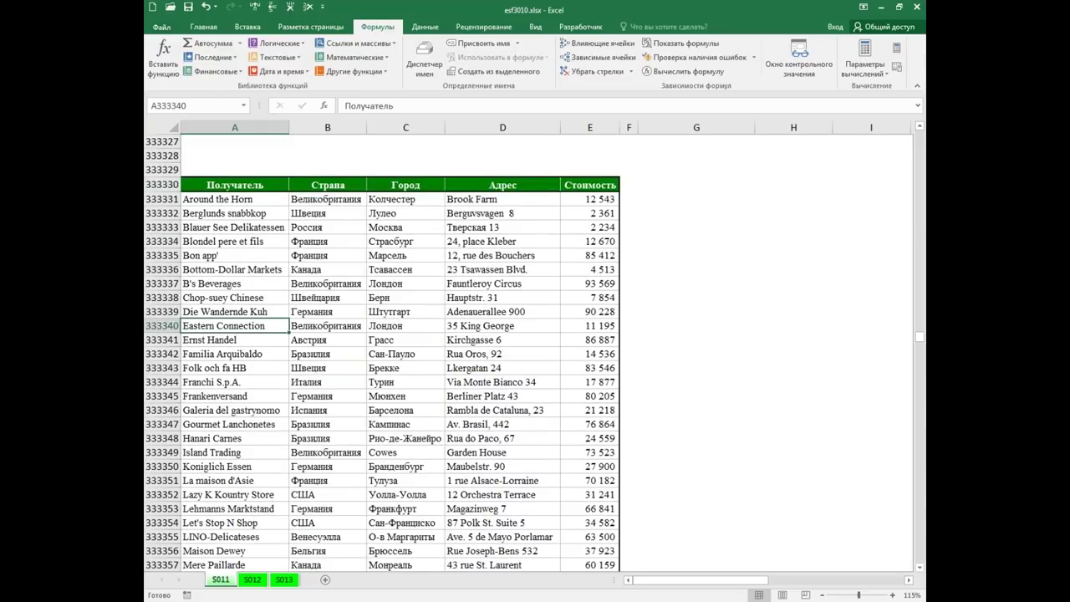
{"action": "key", "text": "ctrl+Home"}
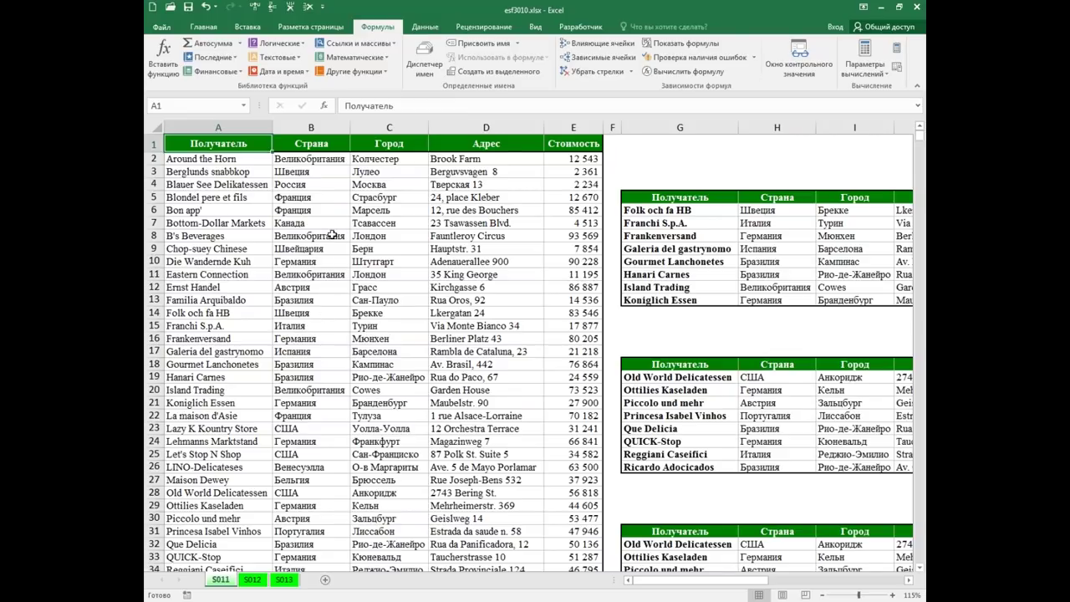
{"action": "left_click", "coordinate": [299, 266]}
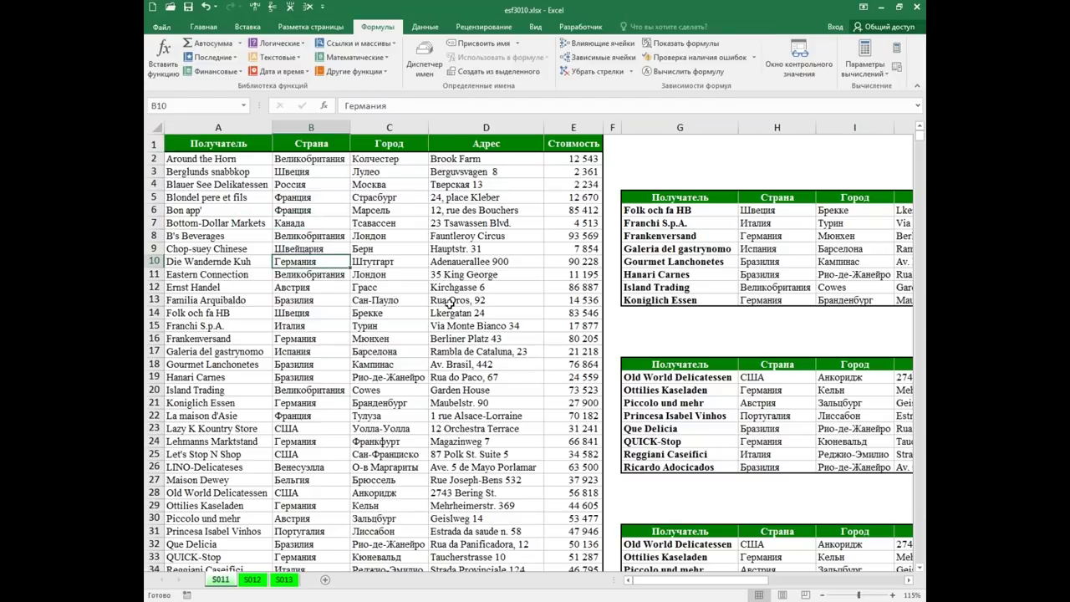
{"action": "key", "text": "shift+Down"}
{"action": "key", "text": "shift+Down"}
{"action": "key", "text": "shift+Down"}
{"action": "key", "text": "shift+Down"}
{"action": "key", "text": "shift+Down"}
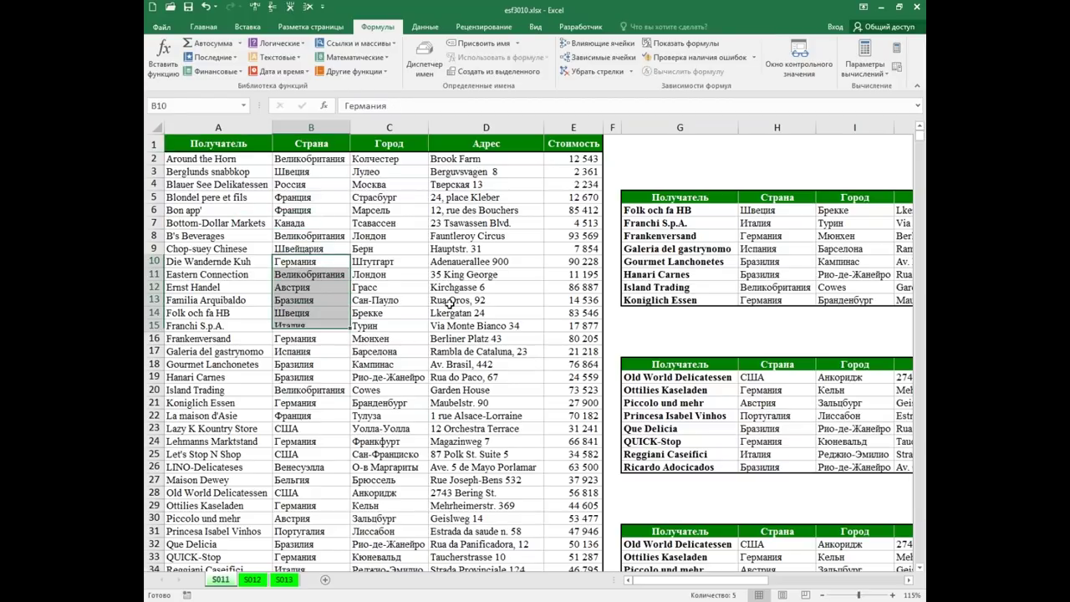
{"action": "key", "text": "shift+Down"}
{"action": "key", "text": "shift+Down"}
{"action": "key", "text": "shift+Down"}
{"action": "key", "text": "shift+Down"}
{"action": "key", "text": "shift+Down"}
{"action": "key", "text": "shift+Down"}
{"action": "key", "text": "shift+Right"}
{"action": "key", "text": "shift+Right"}
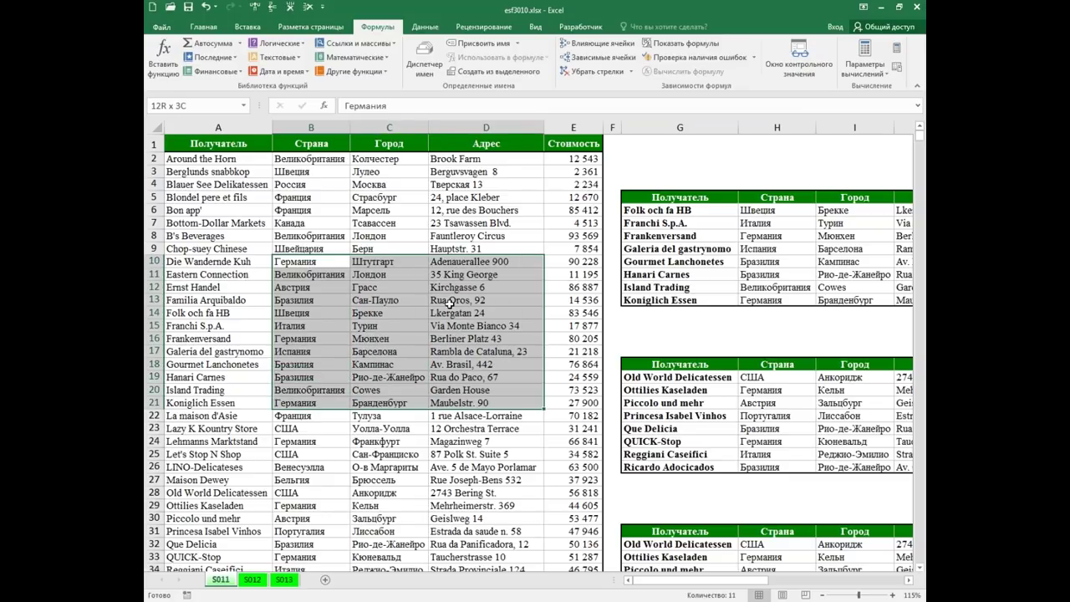
{"action": "key", "text": "shift+Right"}
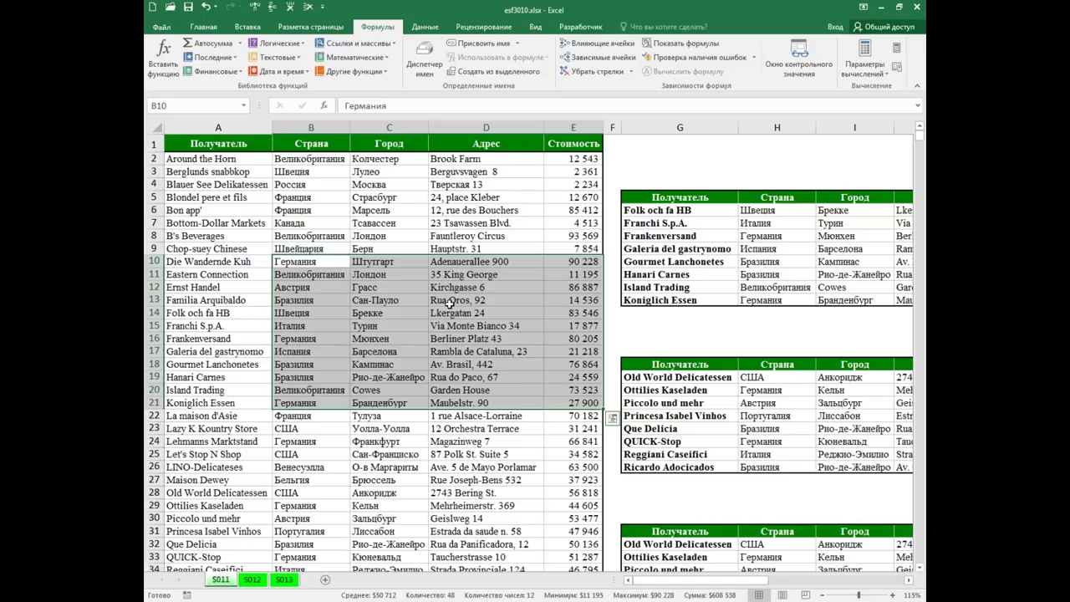
{"action": "key", "text": "shift+Down"}
{"action": "key", "text": "shift+Down"}
{"action": "key", "text": "shift+Down"}
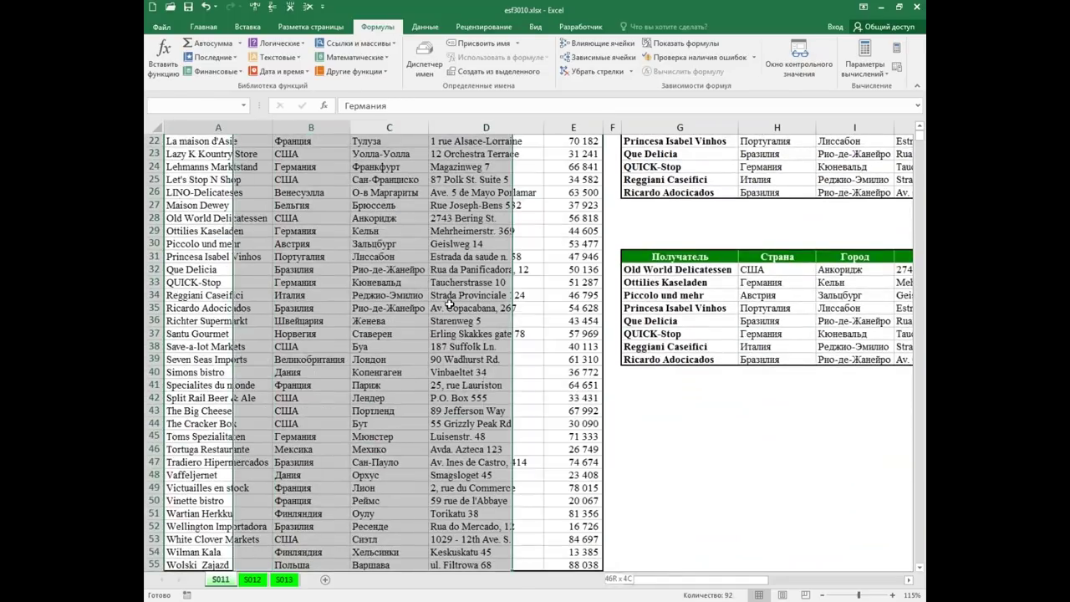
{"action": "key", "text": "shift+Left"}
{"action": "key", "text": "shift+Left"}
{"action": "key", "text": "shift+Left"}
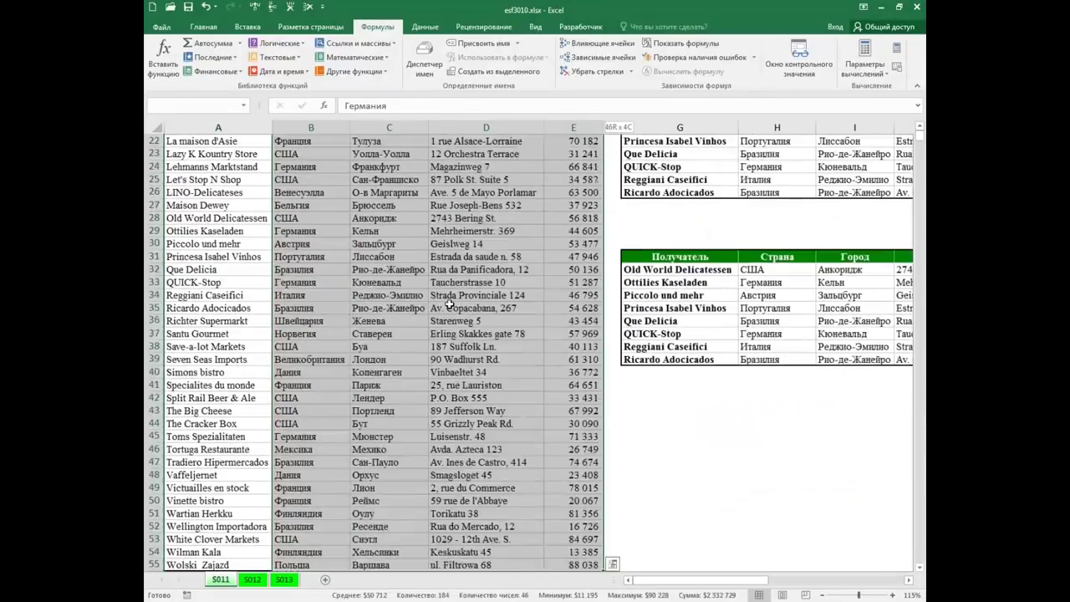
{"action": "key", "text": "ctrl+Home"}
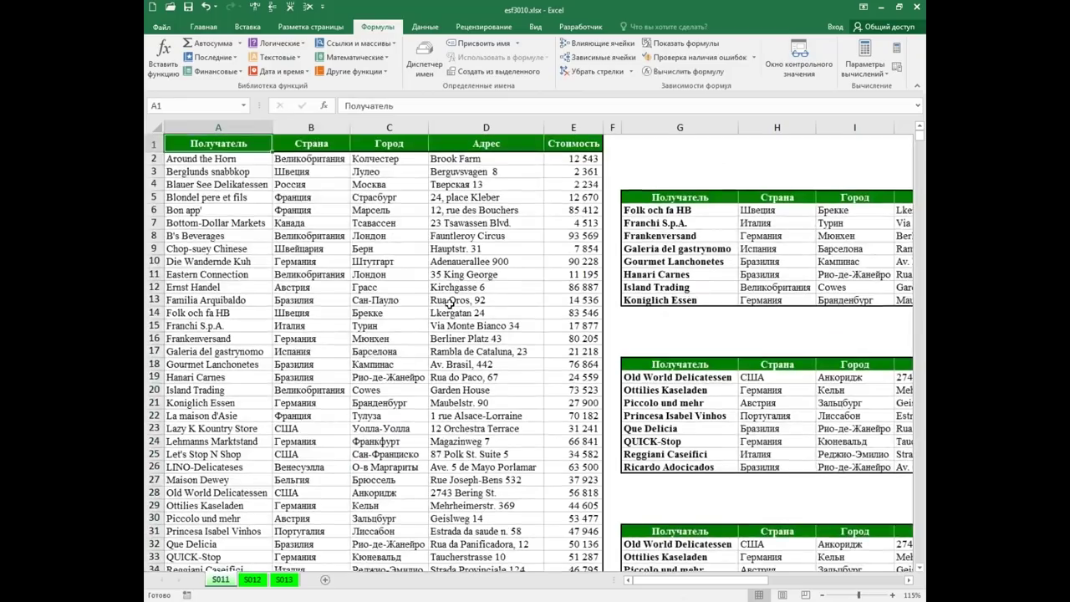
{"action": "left_click", "coordinate": [368, 402]}
{"action": "key", "text": "ctrl+Home"}
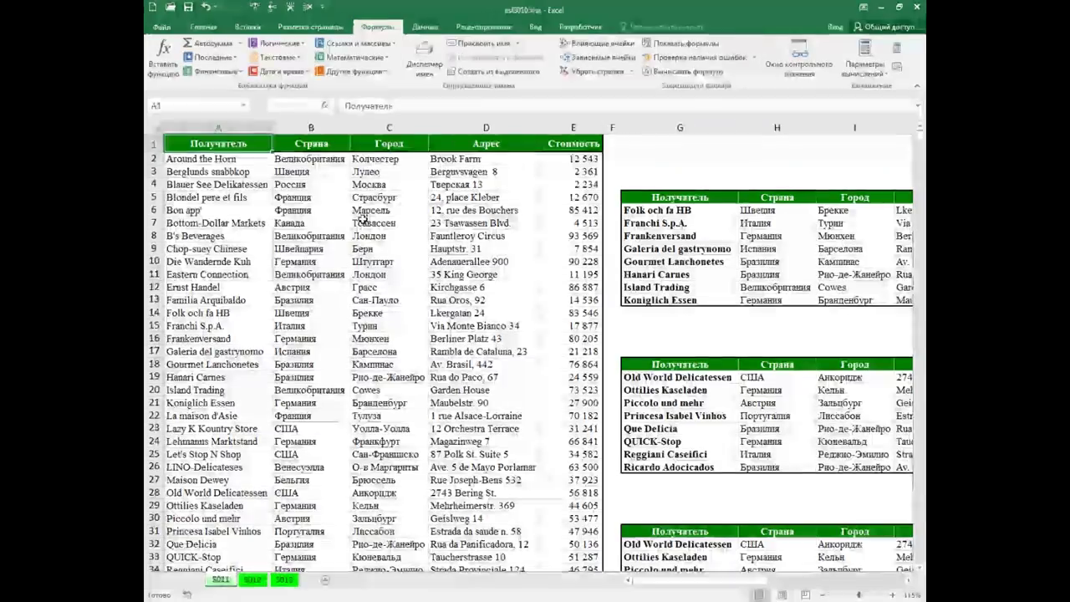
{"action": "key", "text": "ctrl+shift+Down"}
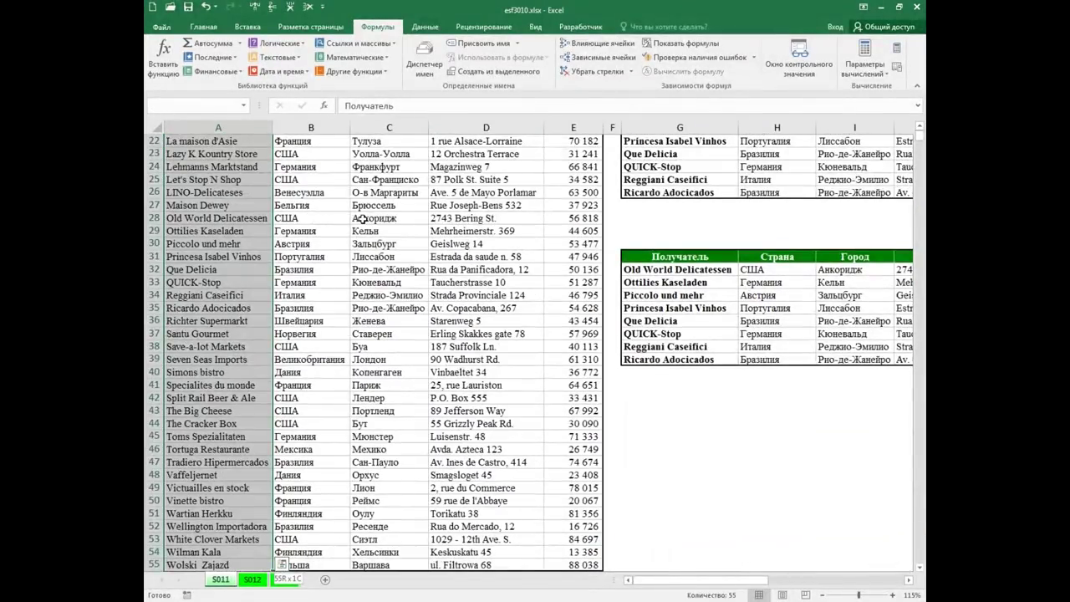
{"action": "key", "text": "ctrl+shift+Right"}
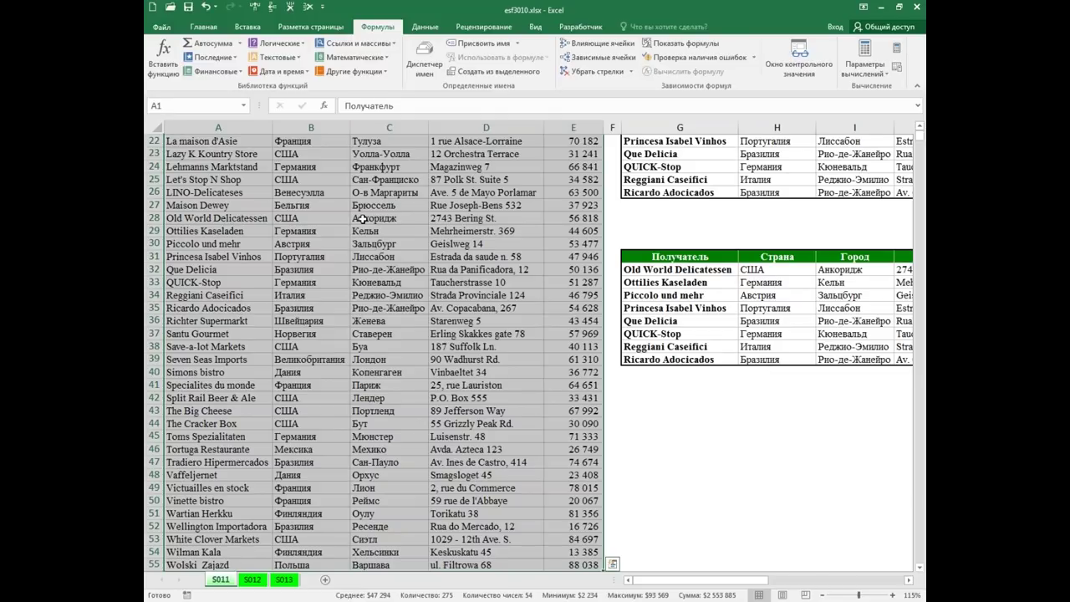
{"action": "key", "text": "ctrl+Home"}
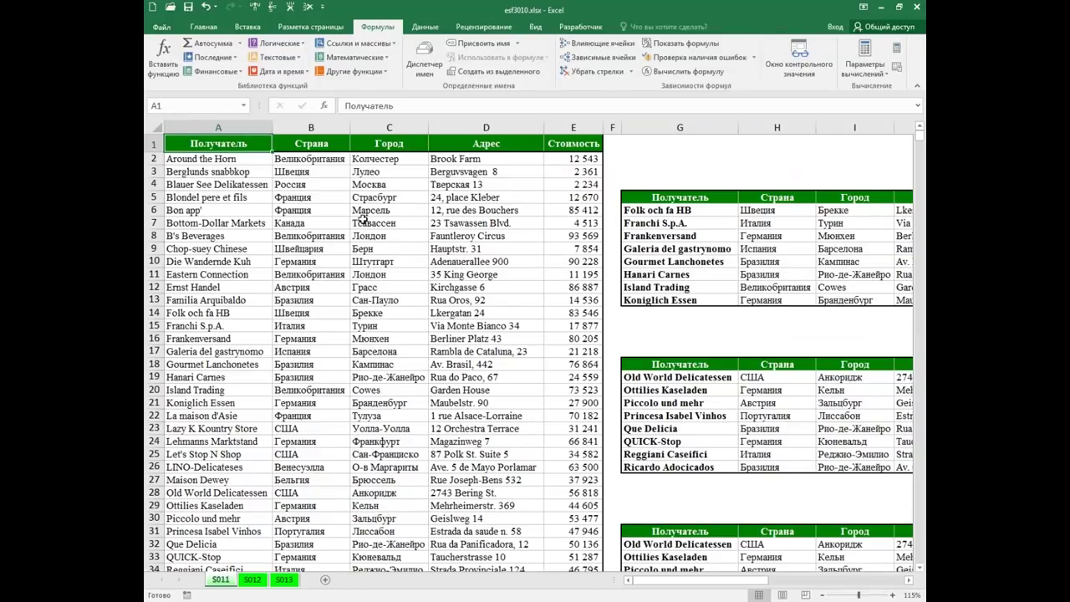
{"action": "key", "text": "ctrl+shift+Right"}
{"action": "key", "text": "ctrl+shift+Down"}
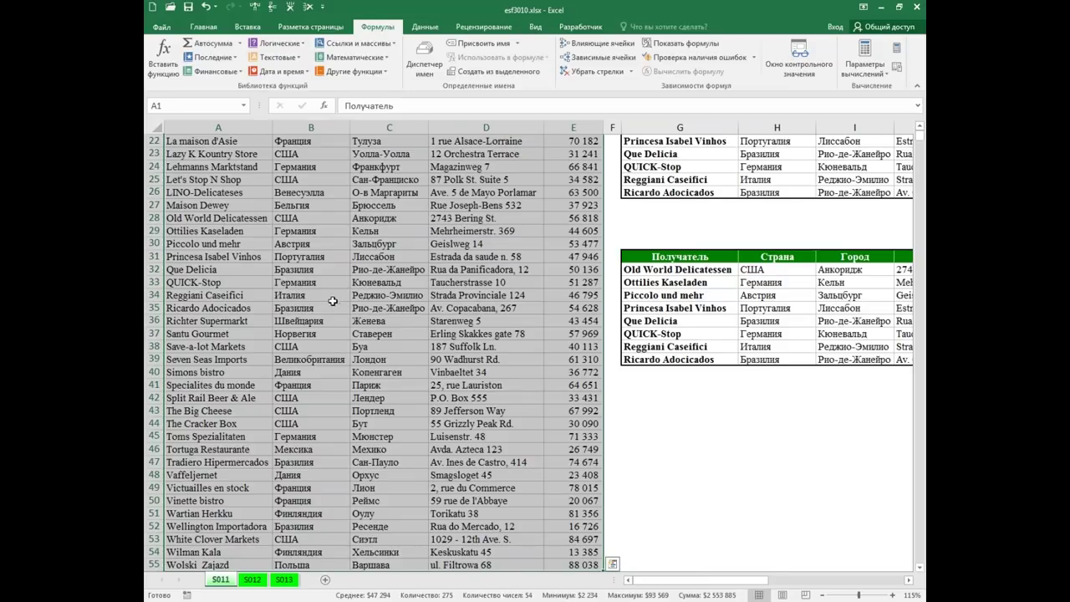
{"action": "scroll", "coordinate": [326, 301], "scroll_direction": "up", "scroll_amount": 6}
{"action": "scroll", "coordinate": [323, 295], "scroll_direction": "up", "scroll_amount": 1}
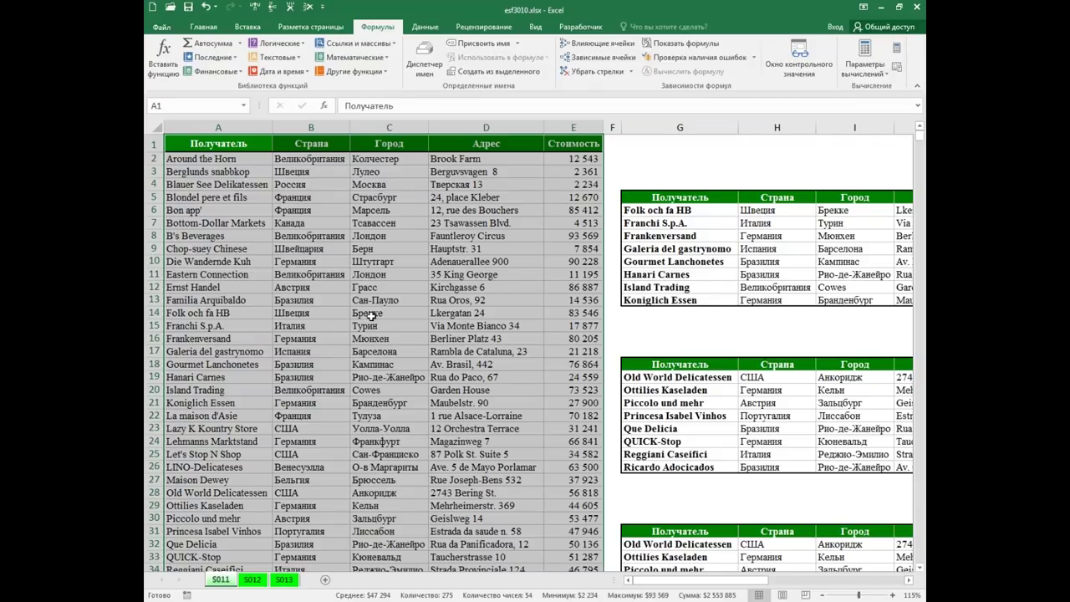
{"action": "scroll", "coordinate": [507, 212], "scroll_direction": "down", "scroll_amount": 4}
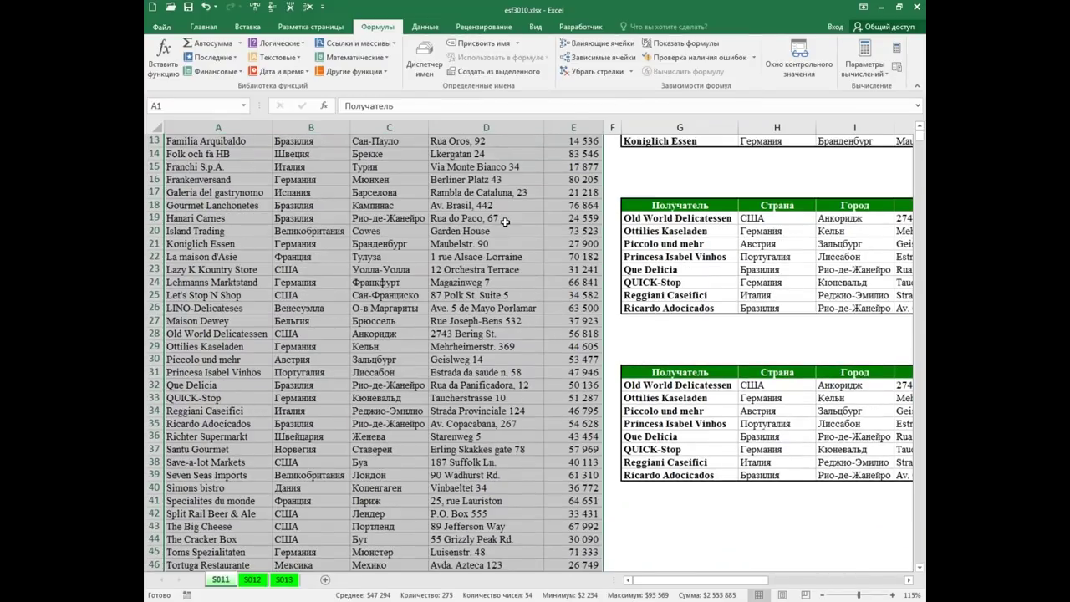
{"action": "left_click", "coordinate": [343, 309]}
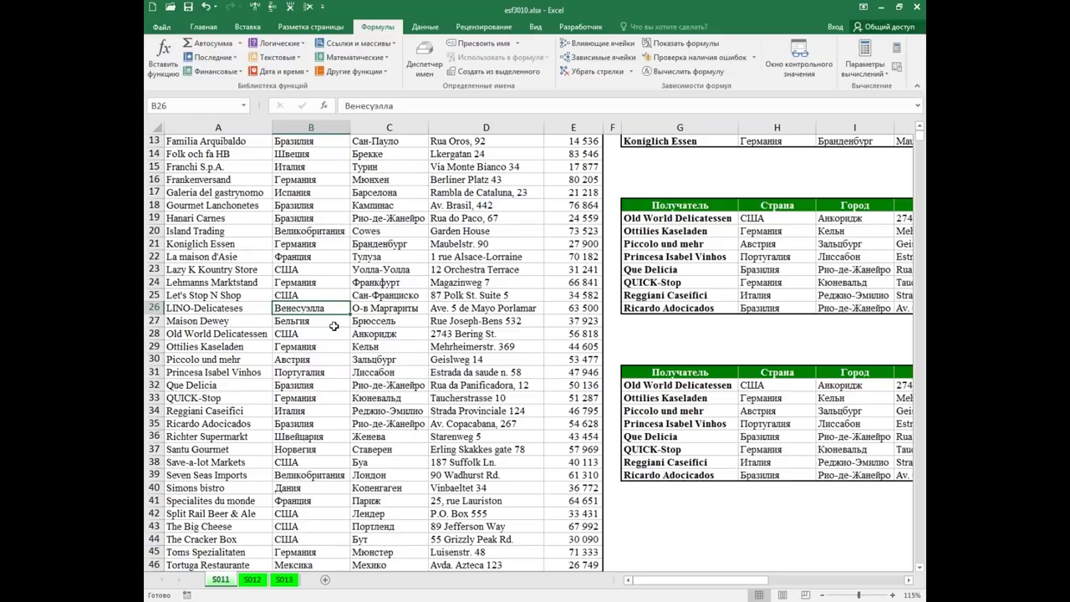
{"action": "key", "text": "ctrl+a"}
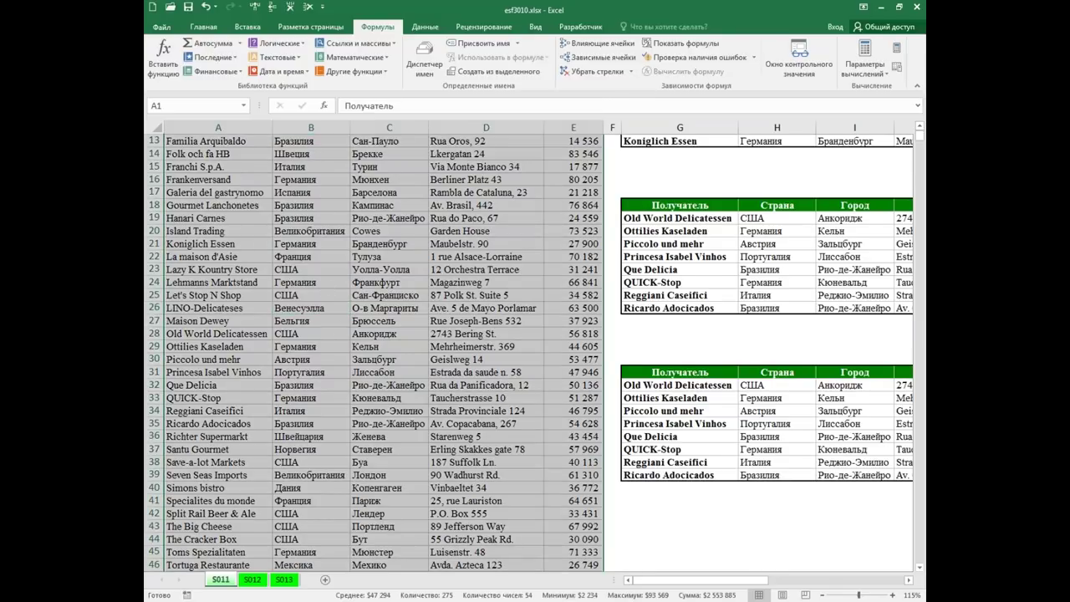
{"action": "scroll", "coordinate": [332, 289], "scroll_direction": "down", "scroll_amount": 5, "text": "ctrl"}
Fill the middle small table G18:J24 yellow
{"action": "left_click", "coordinate": [392, 216]}
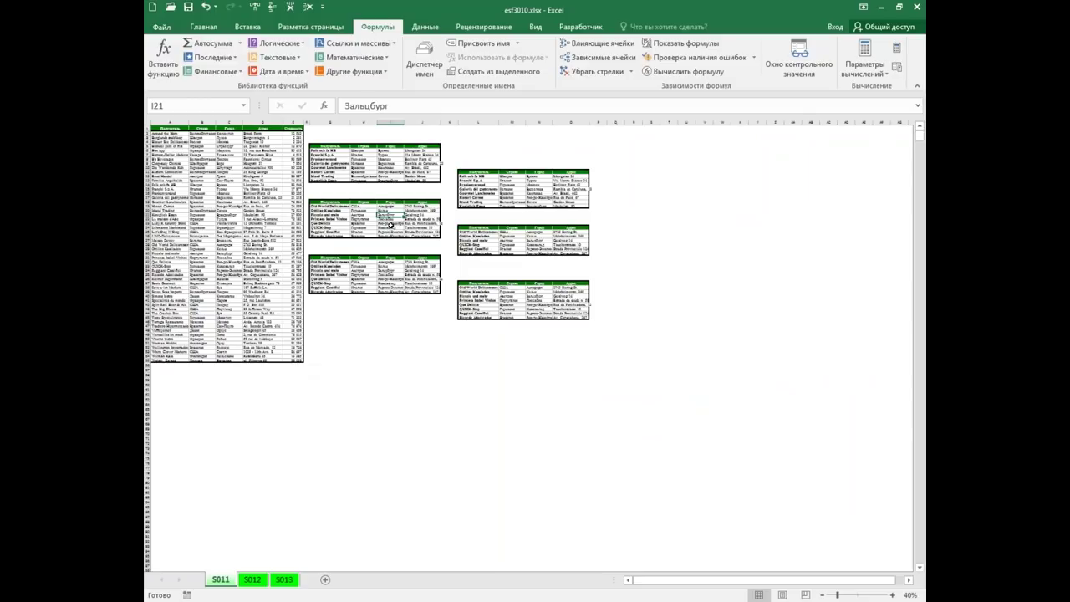
{"action": "left_click_drag", "start_coordinate": [311, 202], "coordinate": [441, 237]}
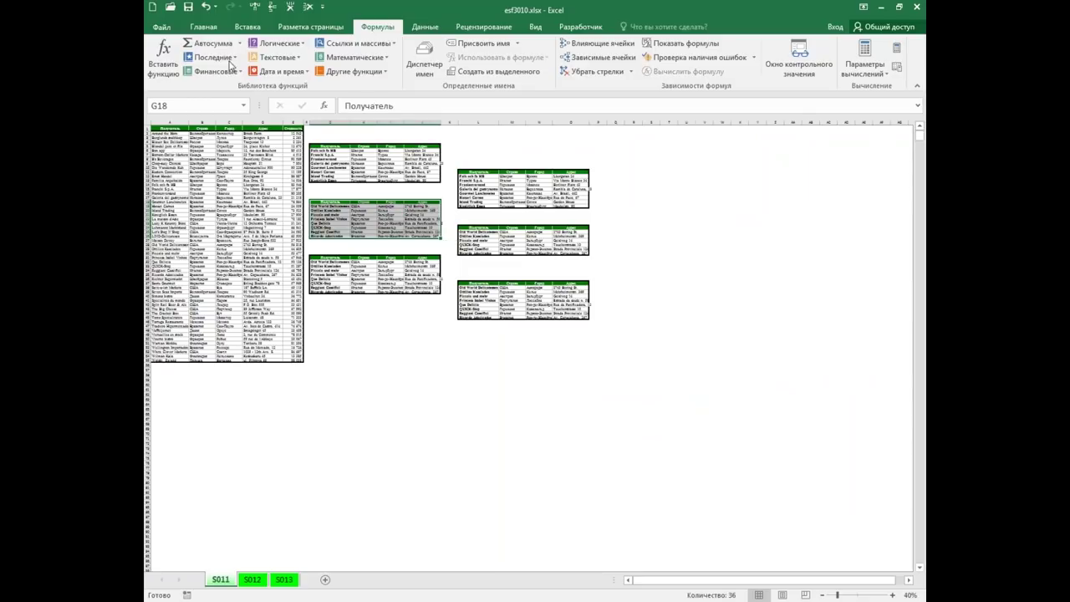
{"action": "left_click", "coordinate": [207, 31]}
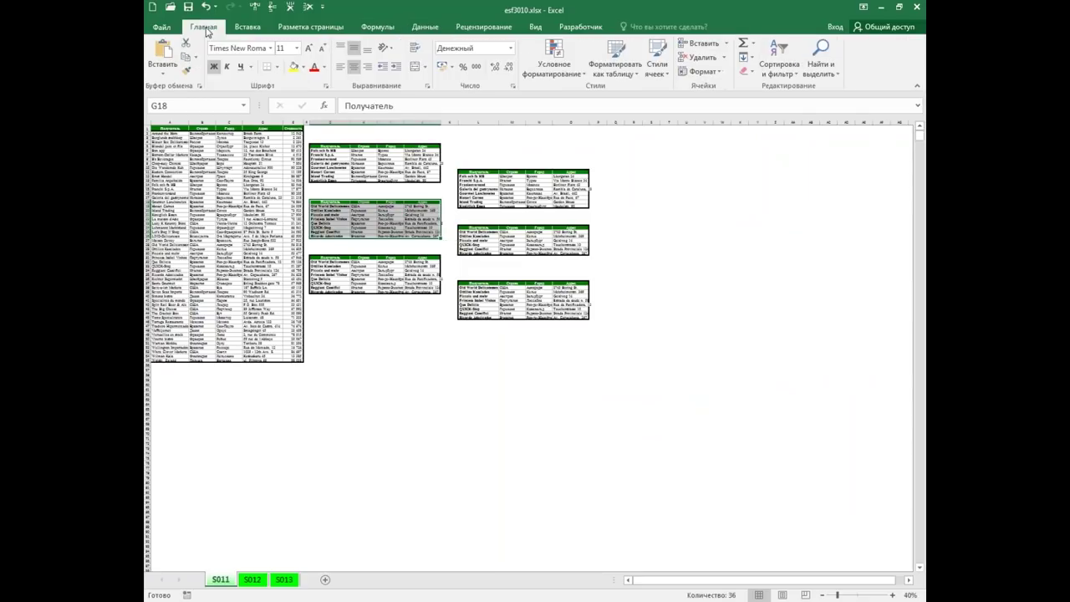
{"action": "left_click", "coordinate": [294, 67]}
{"action": "left_click", "coordinate": [509, 198]}
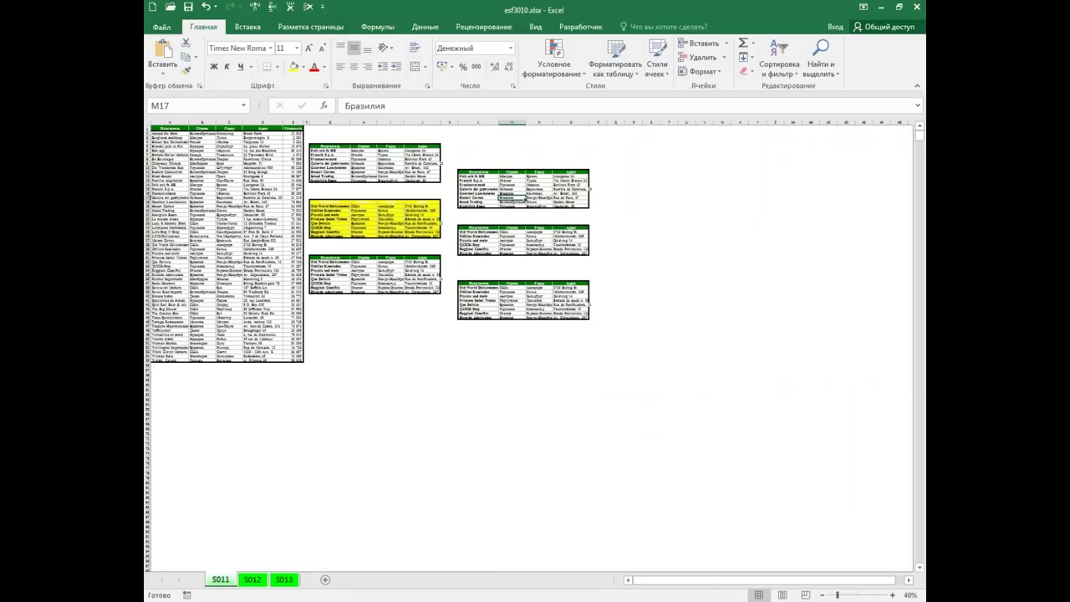
Fill the top-right table L11:O19 orange
{"action": "left_click_drag", "start_coordinate": [461, 172], "coordinate": [587, 206]}
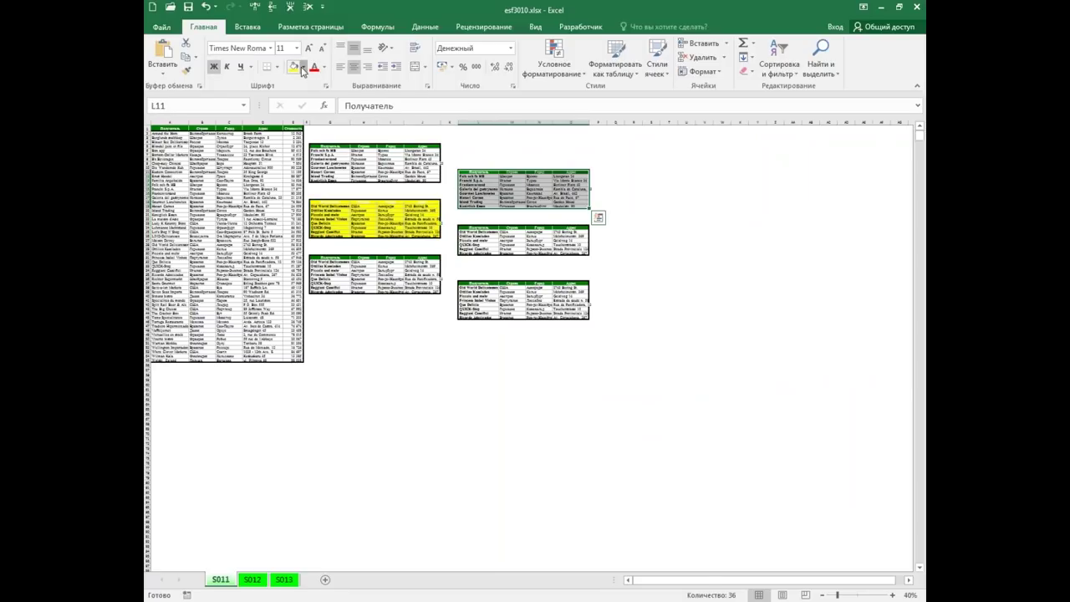
{"action": "left_click", "coordinate": [303, 66]}
{"action": "left_click", "coordinate": [314, 163]}
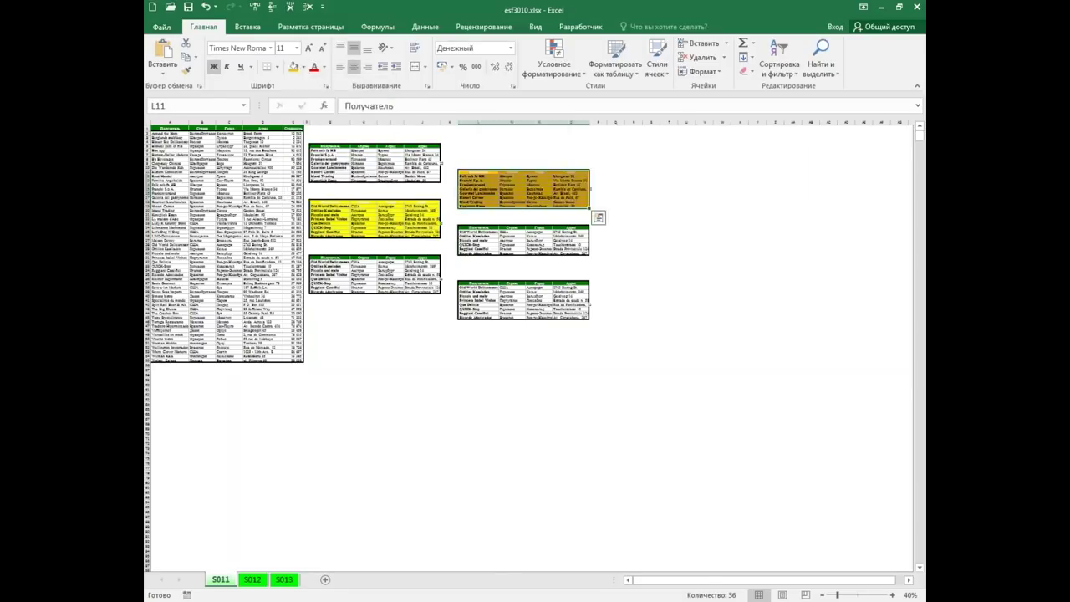
{"action": "left_click", "coordinate": [250, 284]}
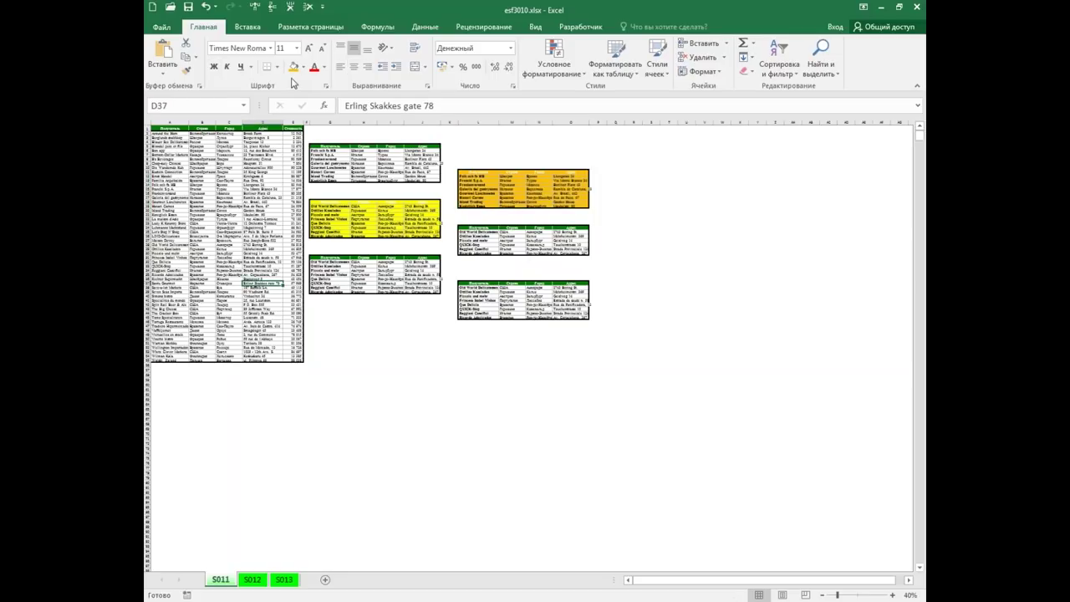
Select the large left table with Ctrl+A and fill it light blue
{"action": "key", "text": "ctrl+a"}
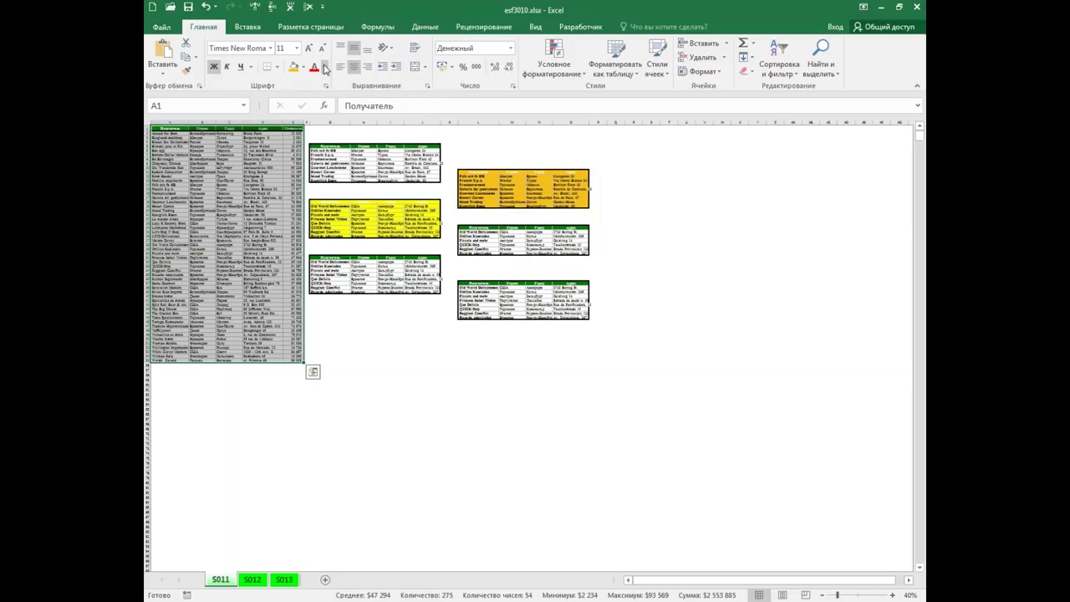
{"action": "left_click", "coordinate": [303, 67]}
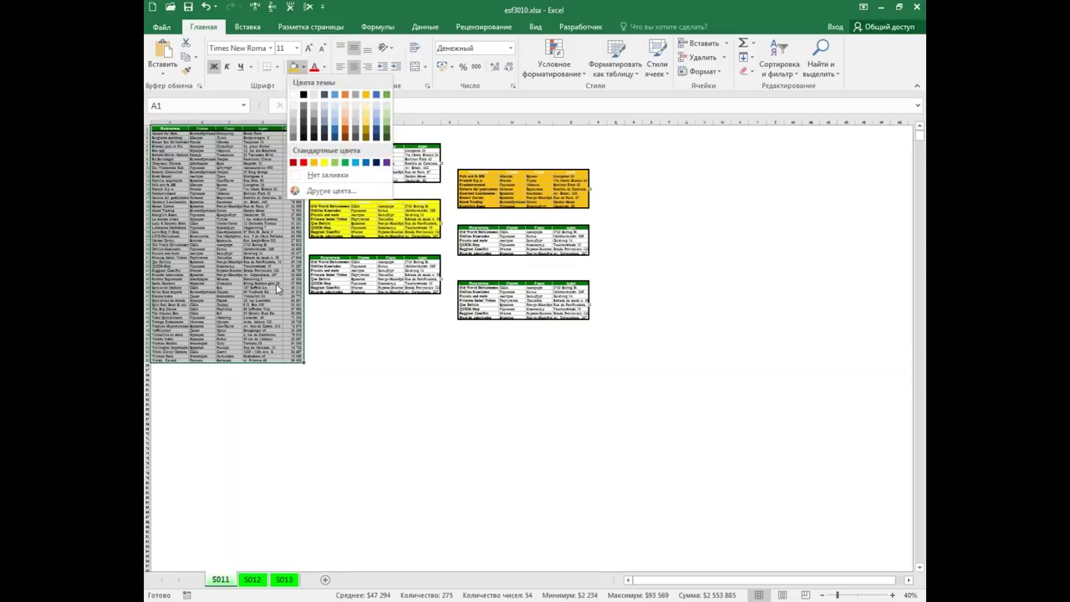
{"action": "left_click", "coordinate": [355, 162]}
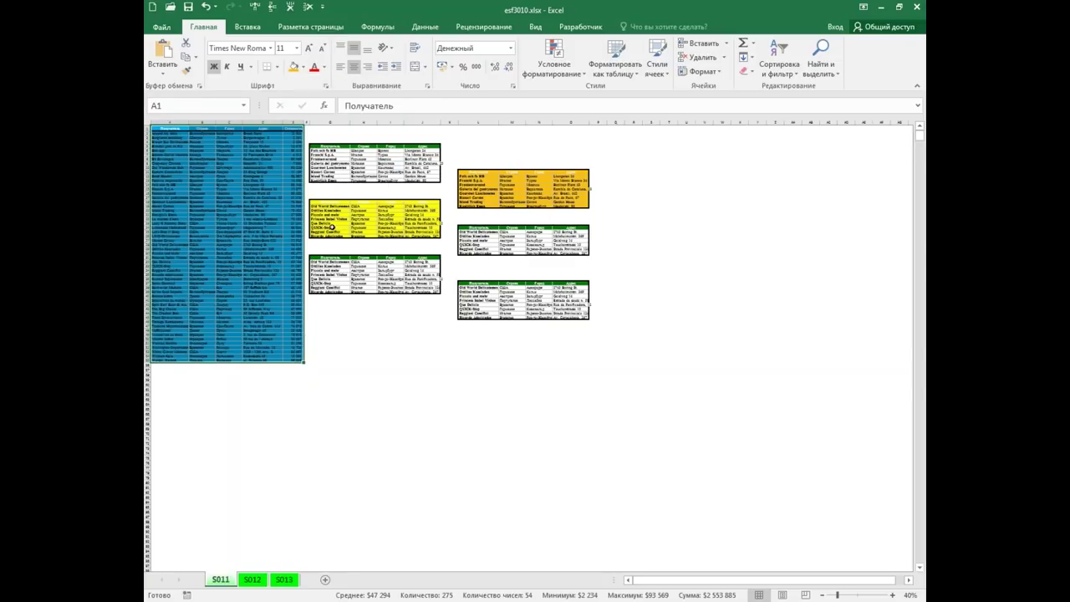
{"action": "left_click", "coordinate": [258, 272]}
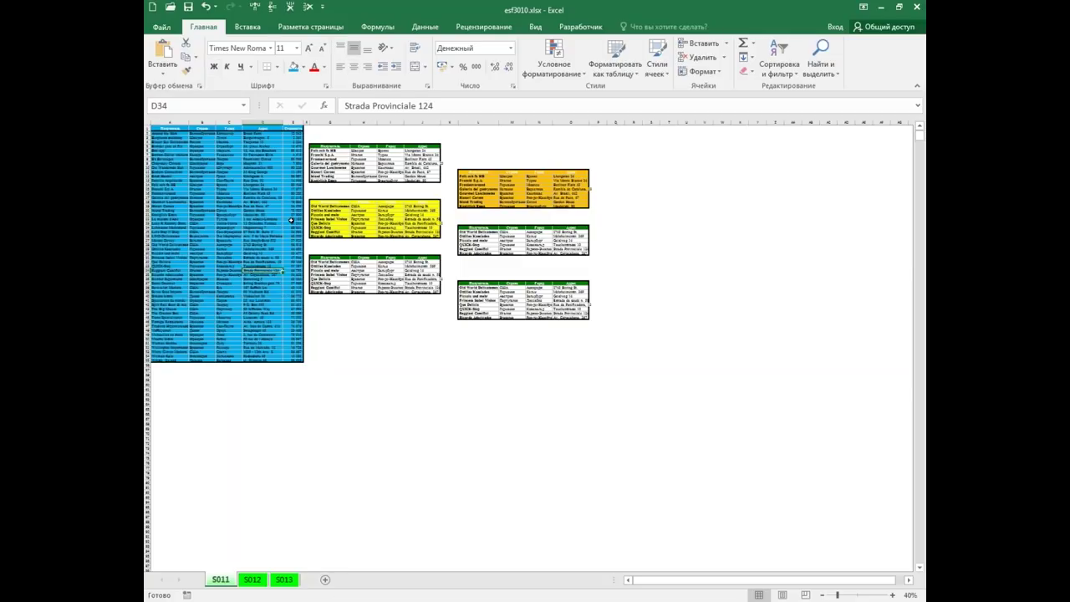
Undo the blue, orange and yellow fills, redo them, then undo all three again
{"action": "left_click", "coordinate": [207, 8]}
{"action": "key", "text": "ctrl+z"}
{"action": "key", "text": "ctrl+z"}
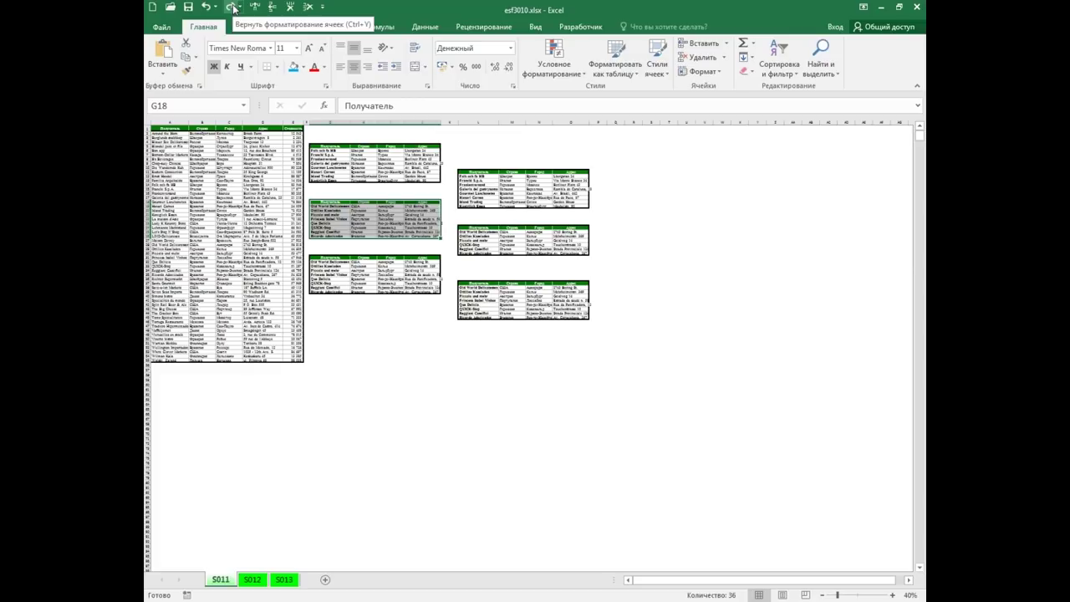
{"action": "key", "text": "ctrl+q"}
{"action": "key", "text": "Escape"}
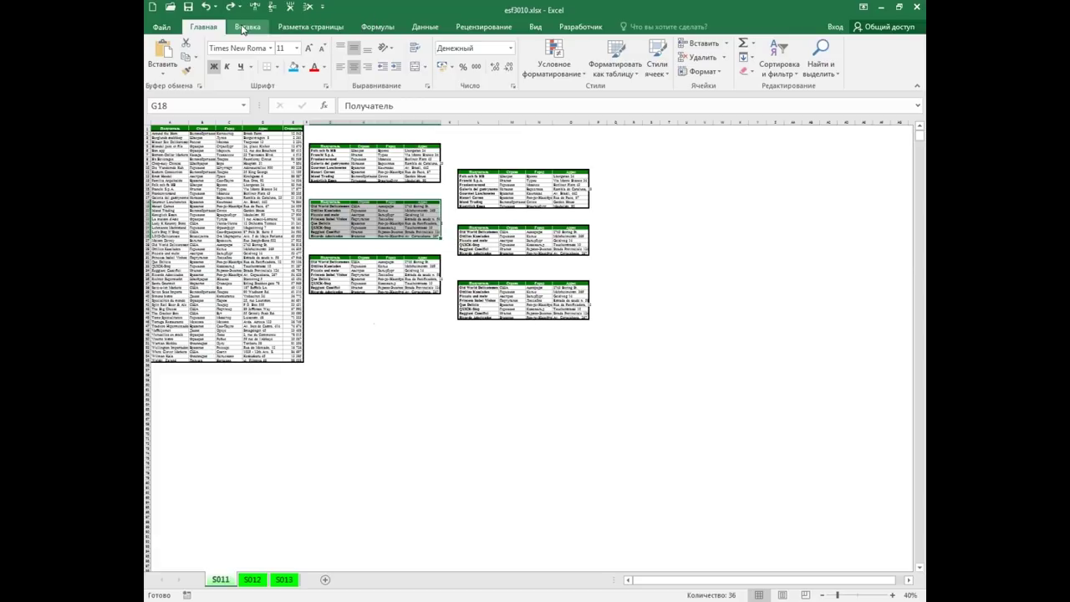
{"action": "key", "text": "ctrl+y"}
{"action": "key", "text": "ctrl+y"}
{"action": "key", "text": "ctrl+y"}
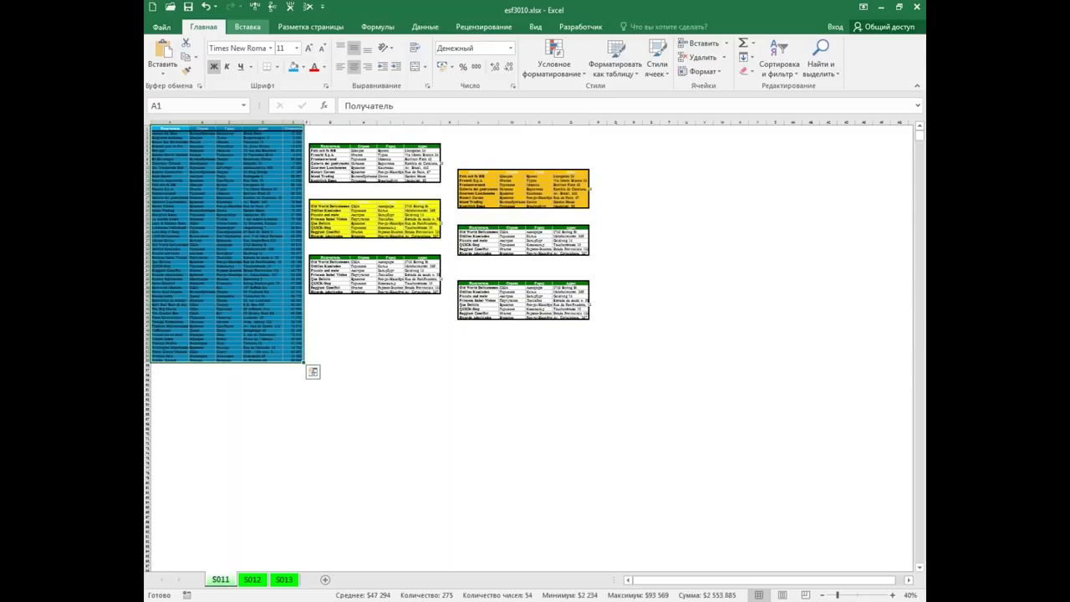
{"action": "key", "text": "ctrl+z"}
{"action": "key", "text": "ctrl+z"}
{"action": "key", "text": "ctrl+z"}
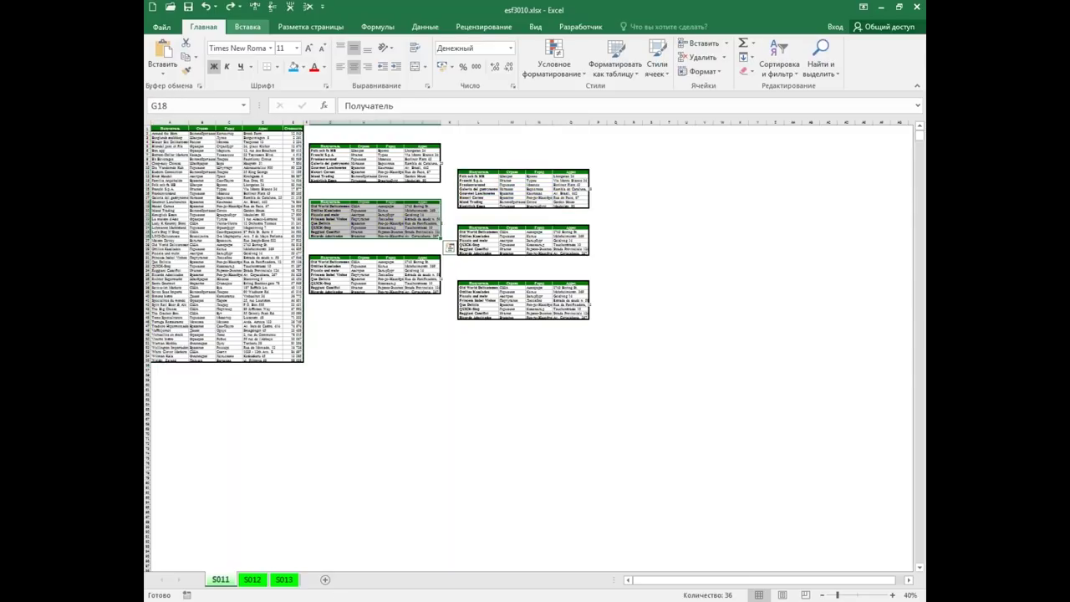
{"action": "left_click", "coordinate": [222, 250]}
Return to A1, zoom out to 55%, and select the whole data table with Ctrl+A
{"action": "scroll", "coordinate": [247, 262], "scroll_direction": "up", "scroll_amount": 5}
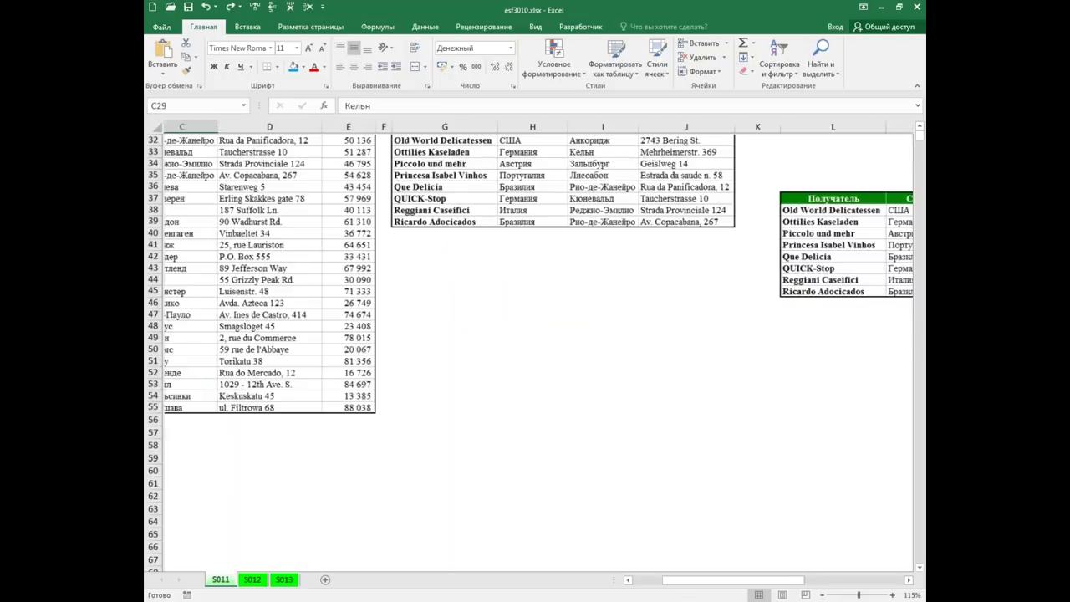
{"action": "key", "text": "ctrl+Home"}
{"action": "scroll", "coordinate": [248, 263], "scroll_direction": "down", "scroll_amount": 2}
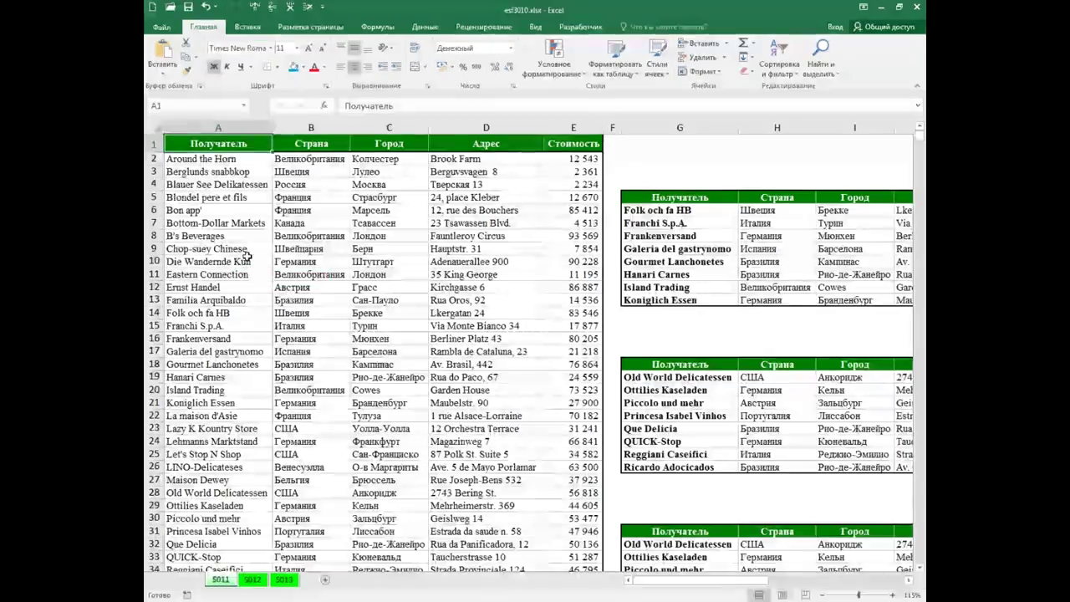
{"action": "scroll", "coordinate": [346, 279], "scroll_direction": "down", "scroll_amount": 1}
{"action": "scroll", "coordinate": [346, 280], "scroll_direction": "down", "scroll_amount": 1}
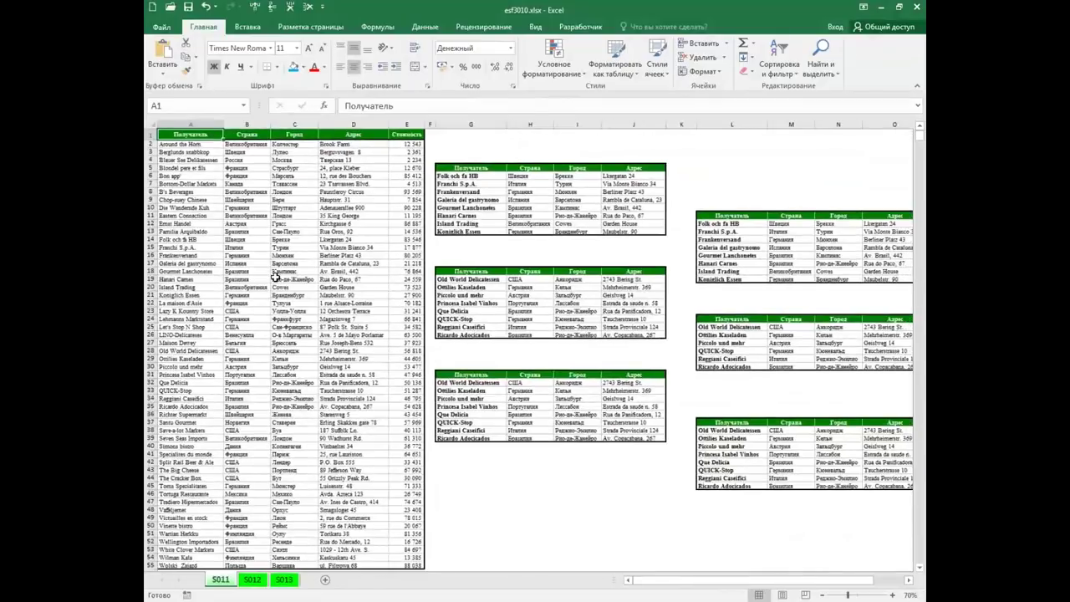
{"action": "scroll", "coordinate": [335, 294], "scroll_direction": "down", "scroll_amount": 1}
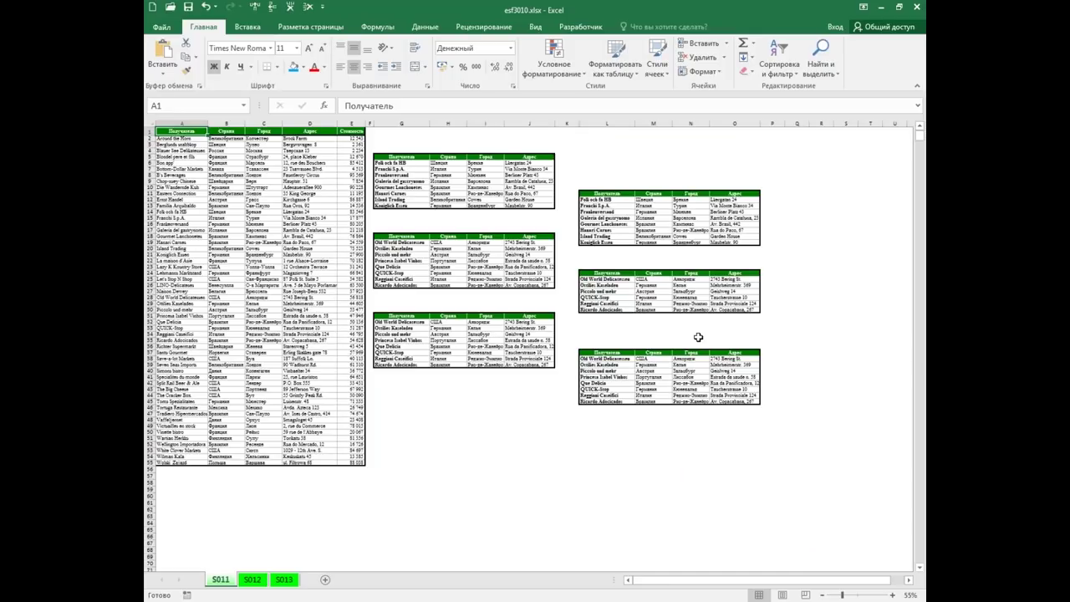
{"action": "key", "text": "ctrl+a"}
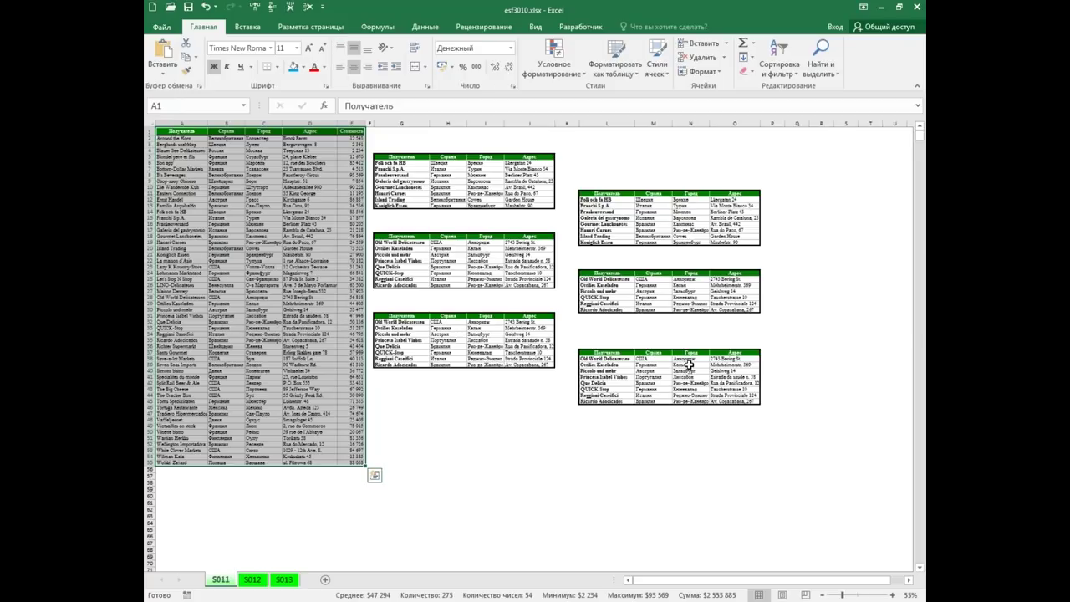
{"action": "left_click", "coordinate": [429, 427]}
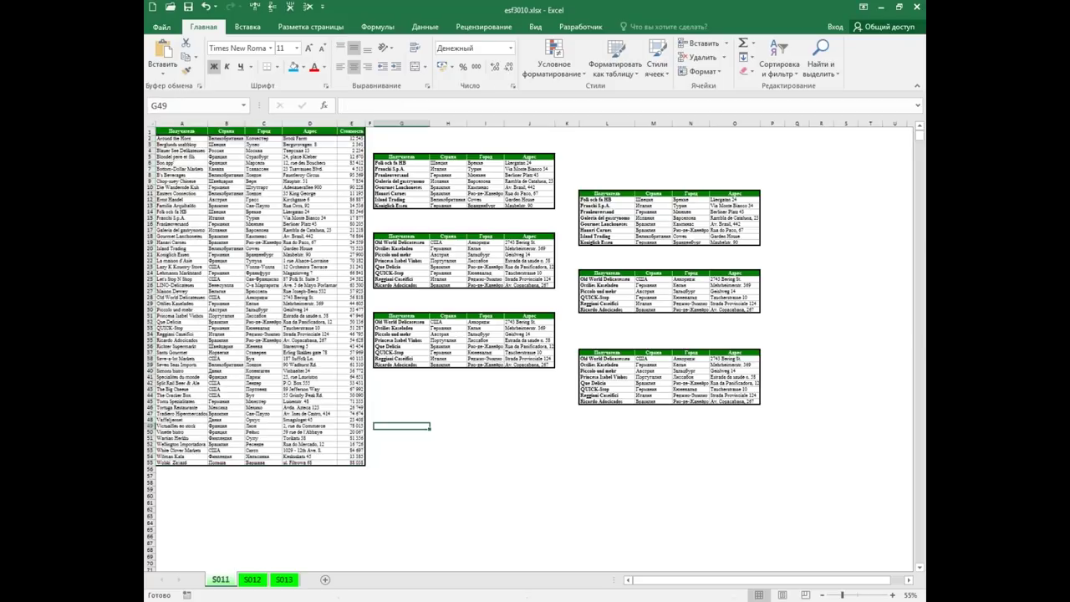
{"action": "type", "text": "88"}
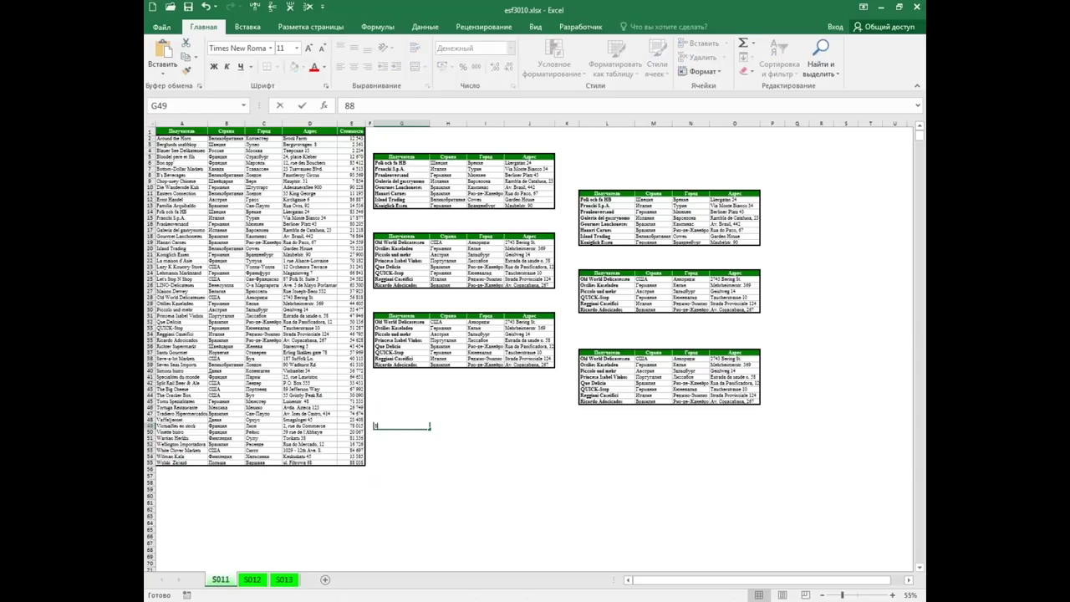
{"action": "type", "text": "888"}
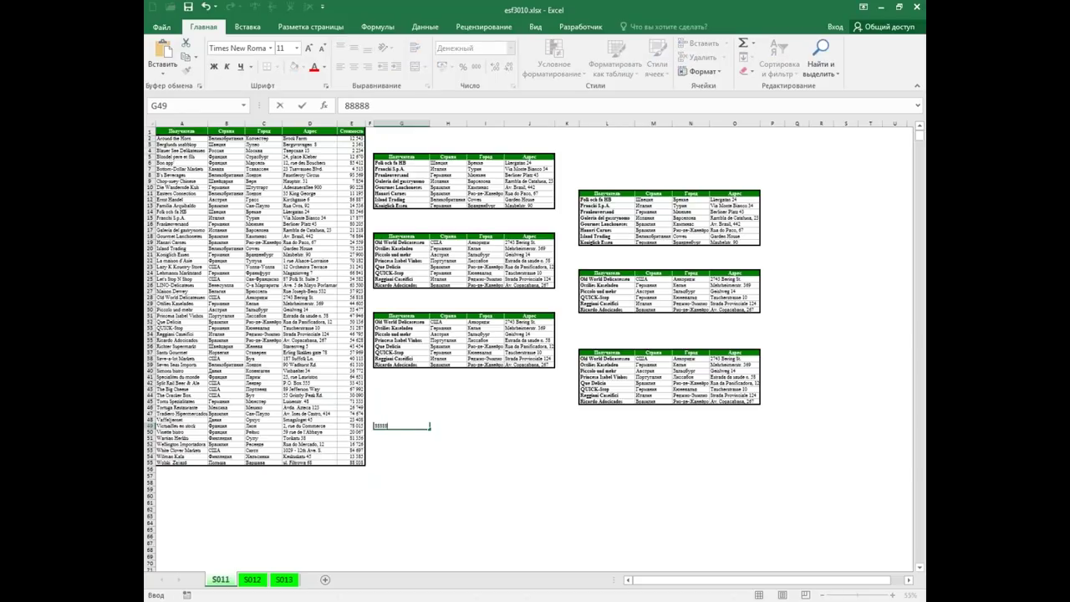
{"action": "type", "text": "888"}
{"action": "key", "text": "Escape"}
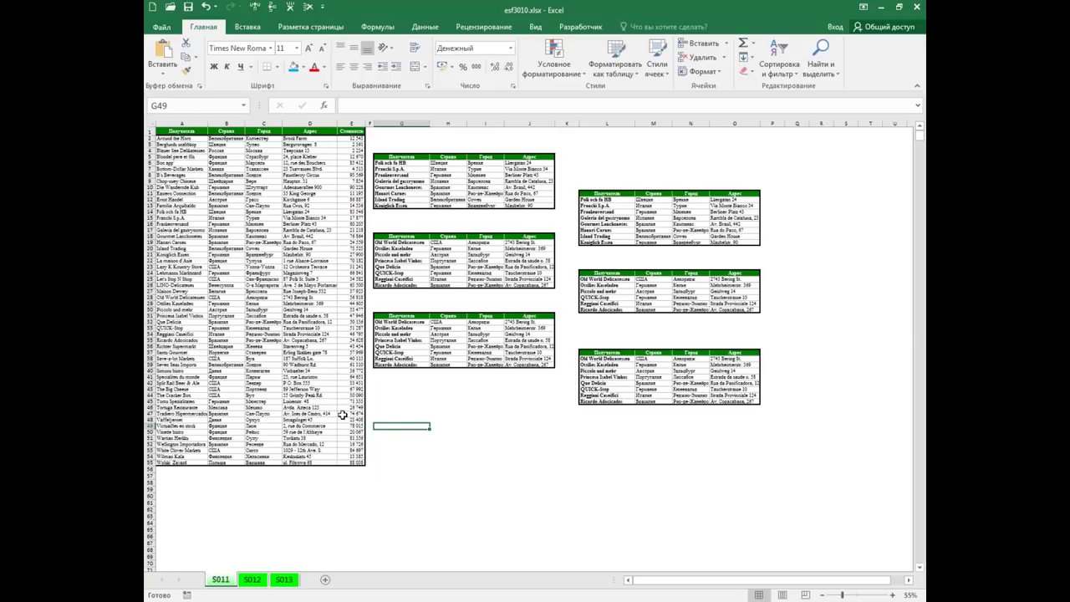
{"action": "left_click", "coordinate": [260, 262]}
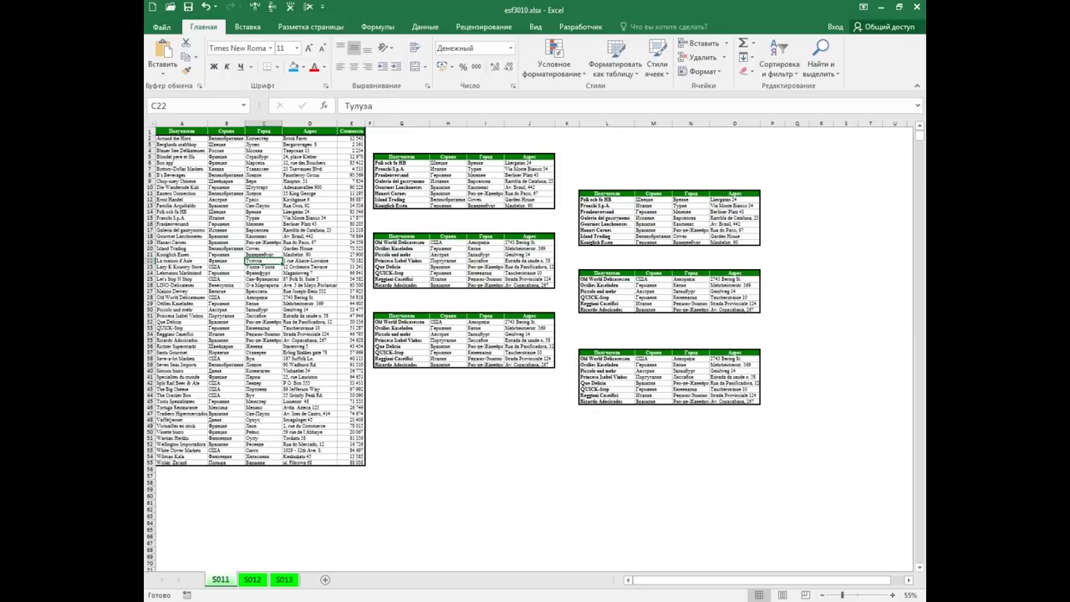
Select the data table with Ctrl+A from C22 and C33, then the whole sheet from H49
{"action": "key", "text": "ctrl+Home"}
{"action": "key", "text": "ctrl+a"}
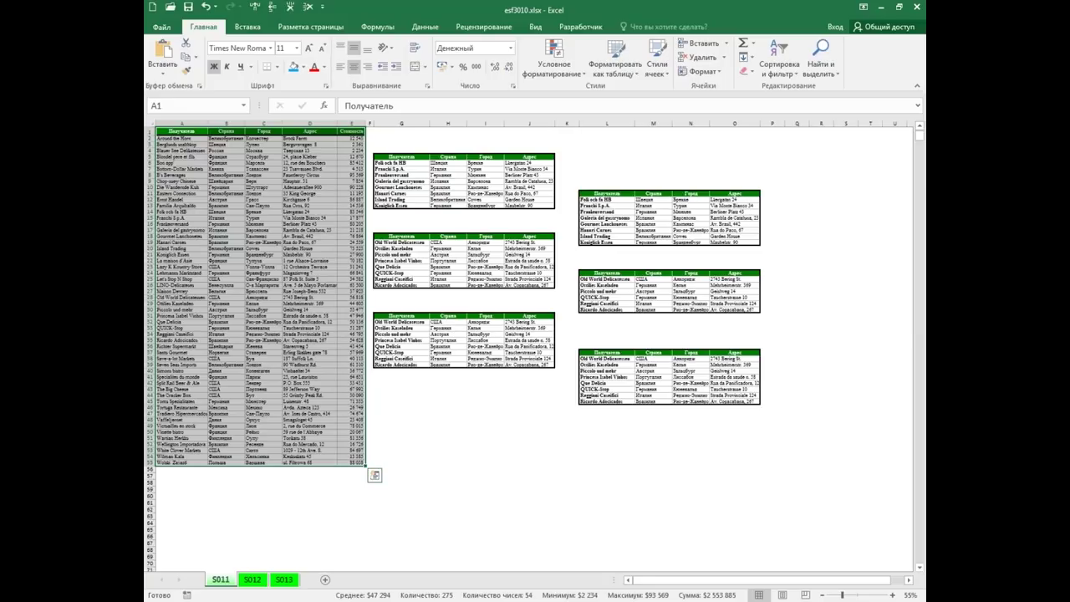
{"action": "left_click", "coordinate": [428, 426]}
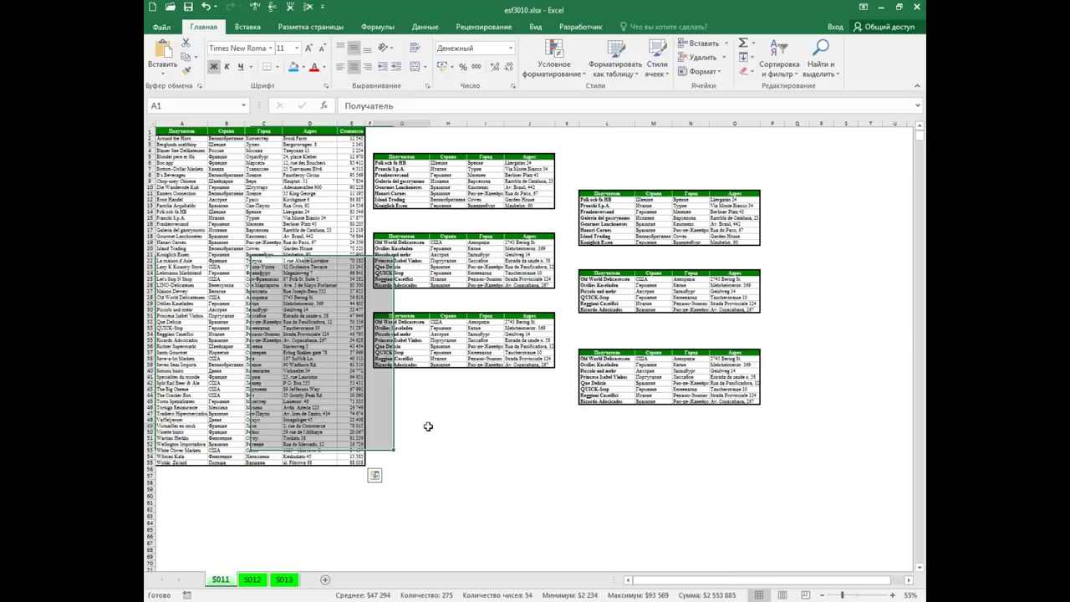
{"action": "left_click", "coordinate": [254, 329]}
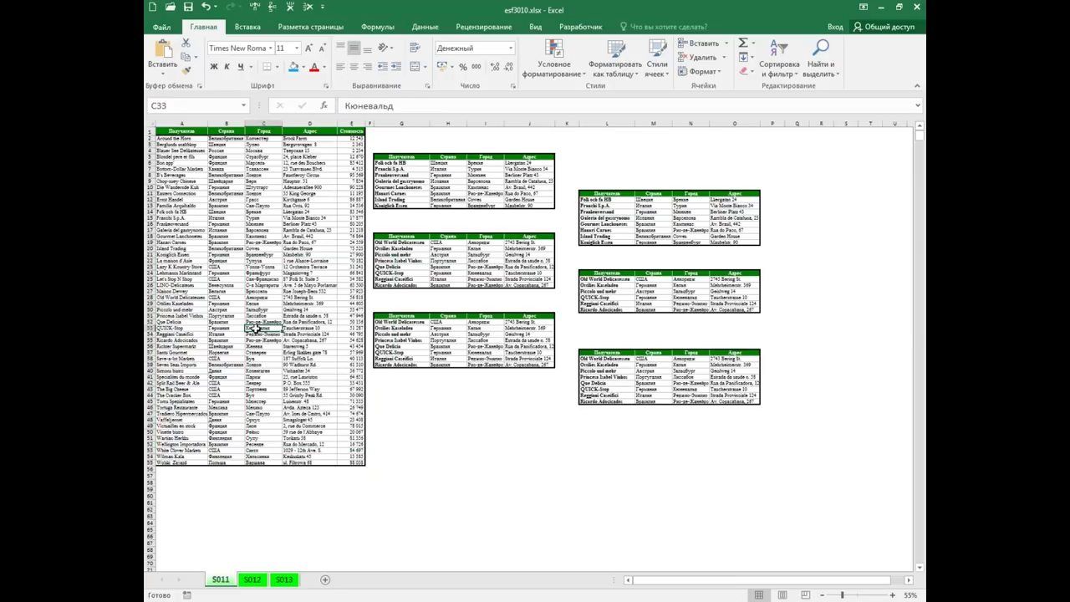
{"action": "key", "text": "ctrl+a"}
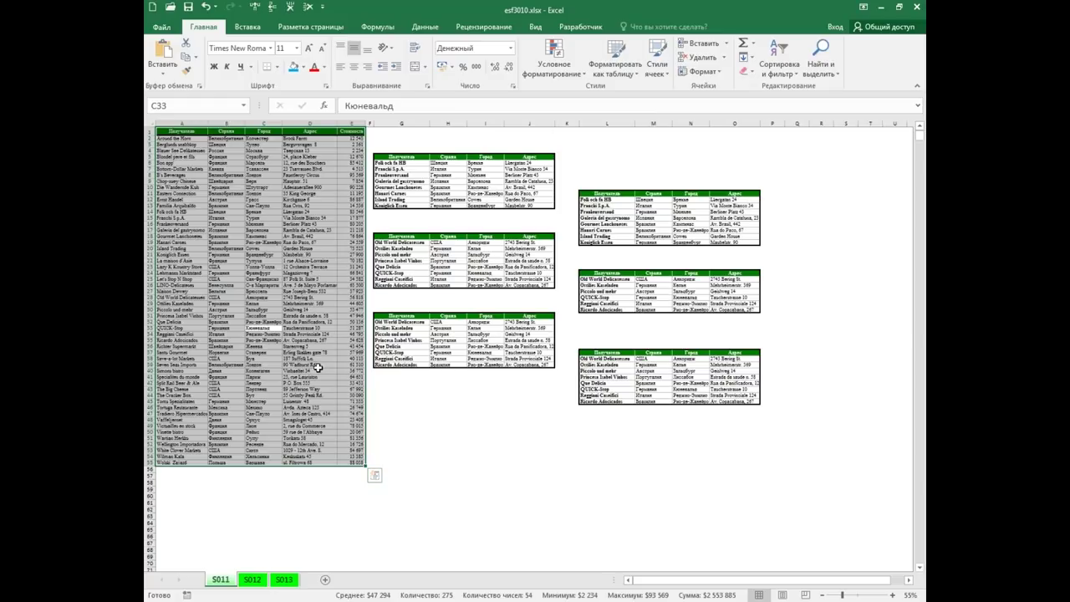
{"action": "left_click", "coordinate": [452, 427]}
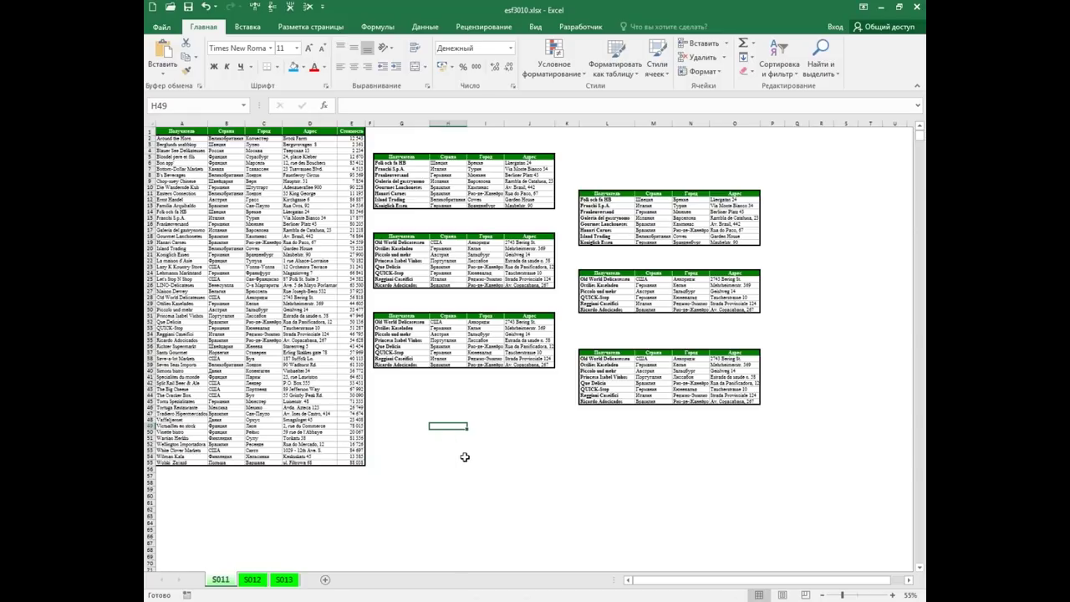
{"action": "key", "text": "ctrl+a"}
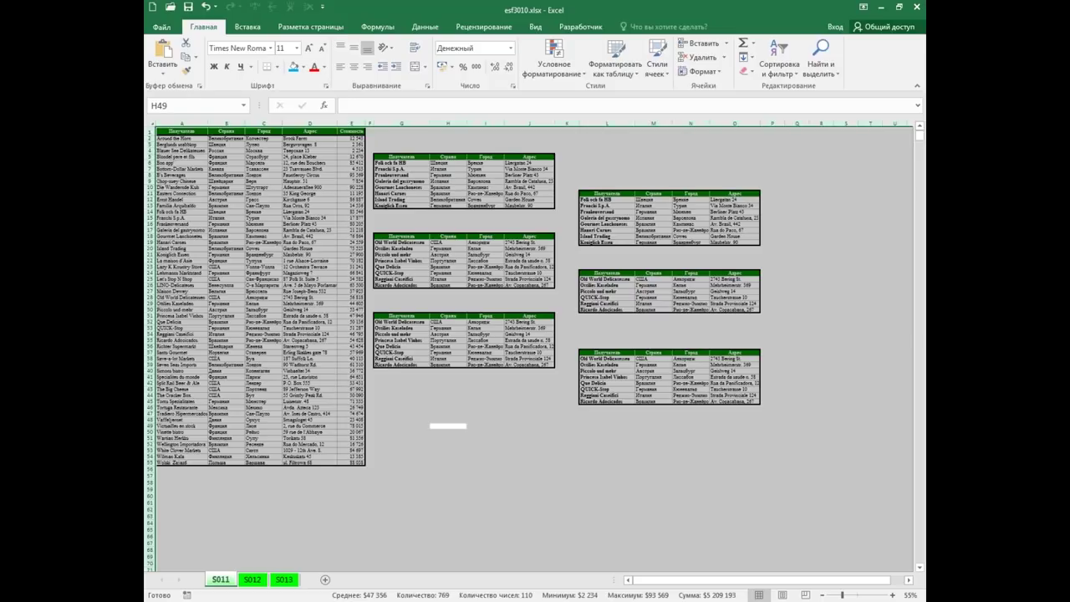
Fill the whole sheet blue and undo it, then fill only H49 blue and select B27
{"action": "left_click", "coordinate": [293, 67]}
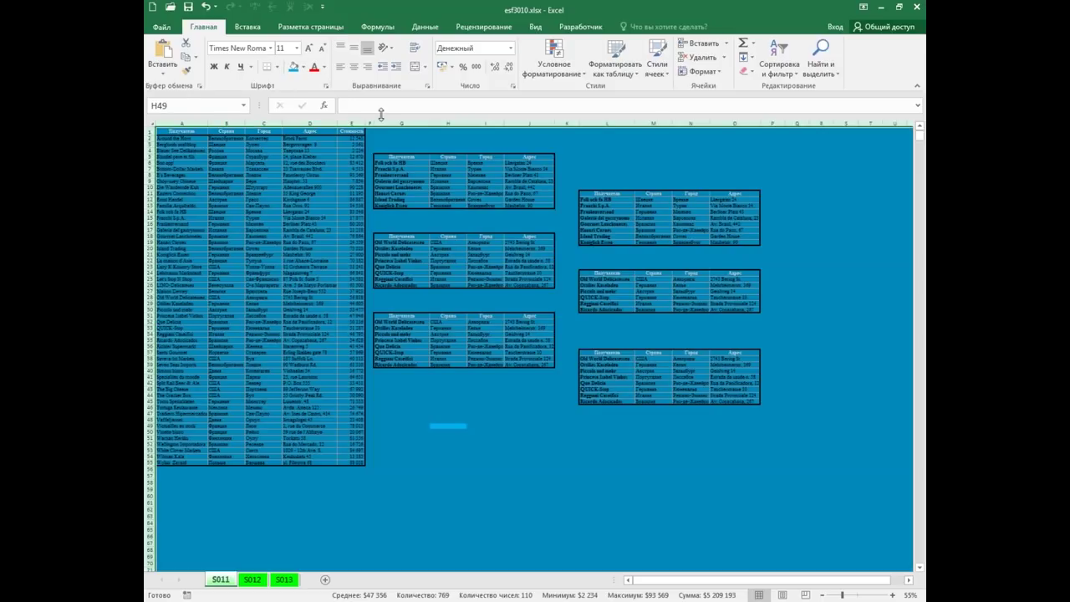
{"action": "left_click", "coordinate": [206, 6]}
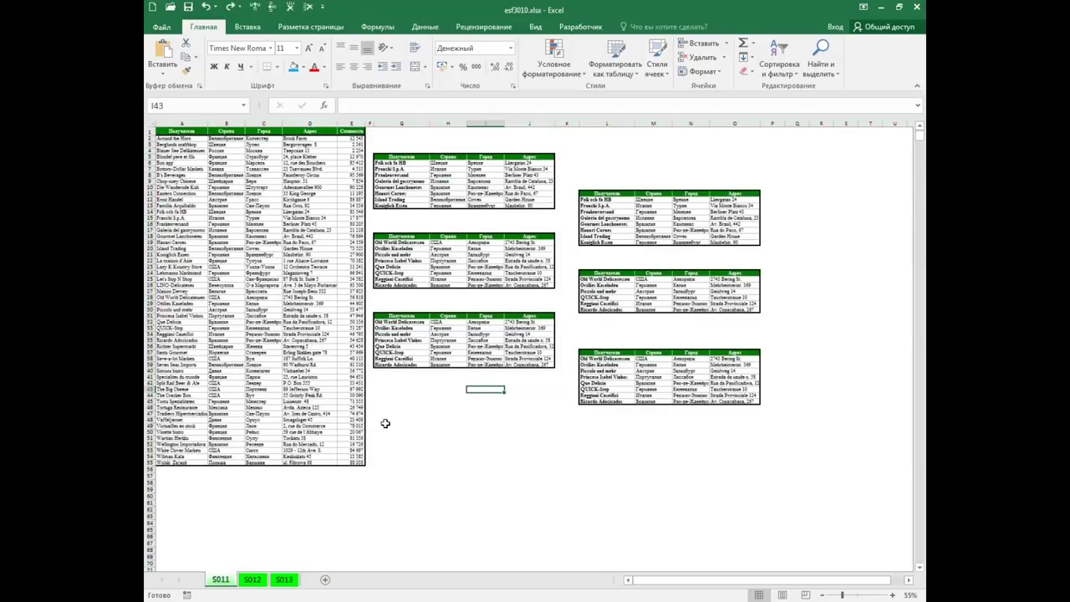
{"action": "left_click", "coordinate": [435, 425]}
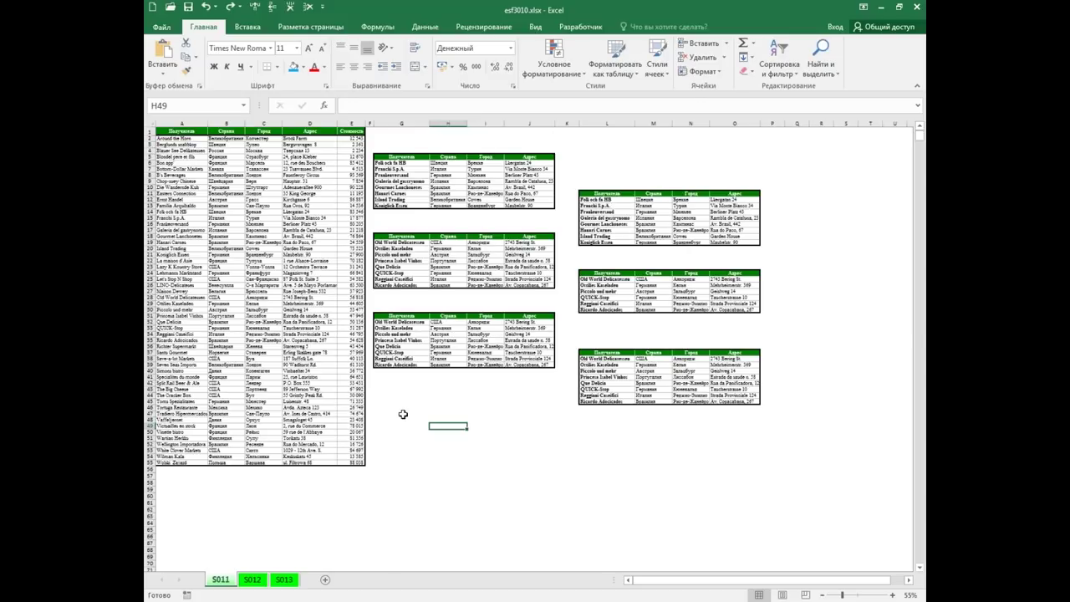
{"action": "left_click", "coordinate": [294, 70]}
{"action": "left_click", "coordinate": [234, 292]}
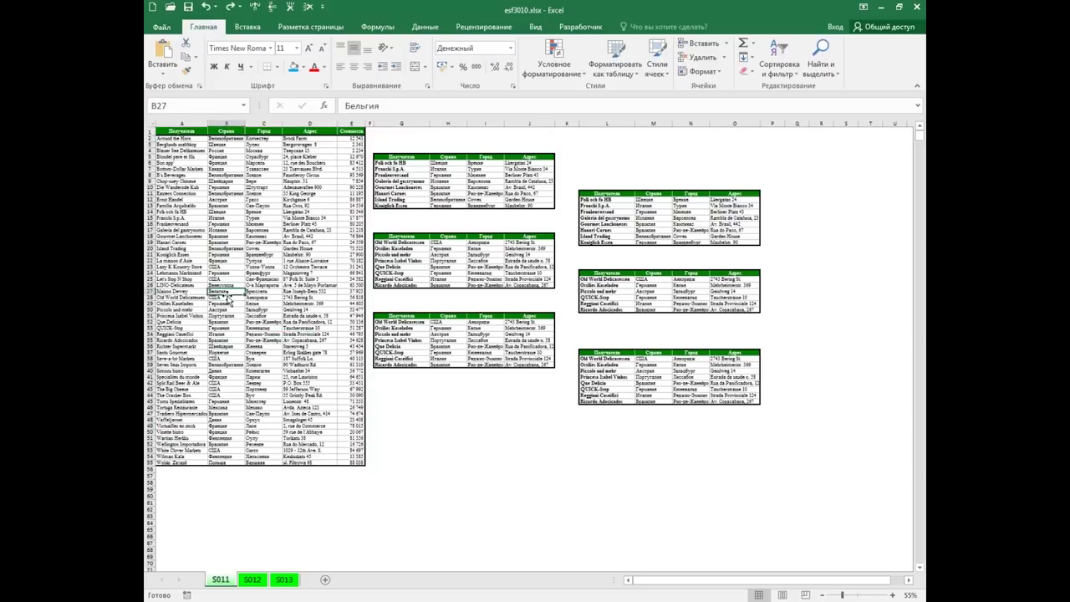
{"action": "key", "text": "Delete"}
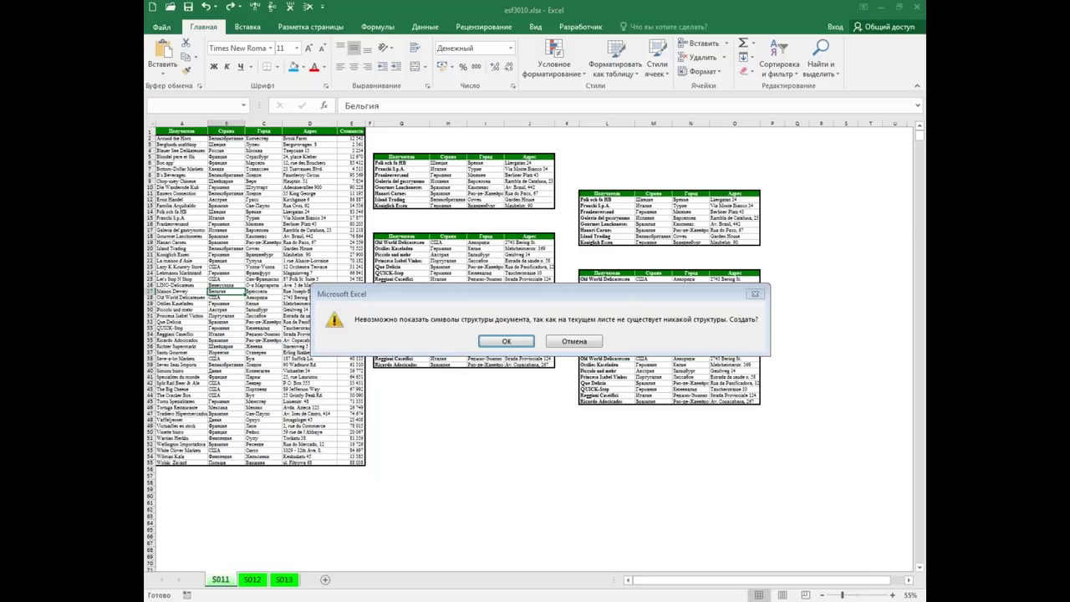
{"action": "key", "text": "Return"}
{"action": "key", "text": "ctrl+Home"}
{"action": "key", "text": "ctrl+a"}
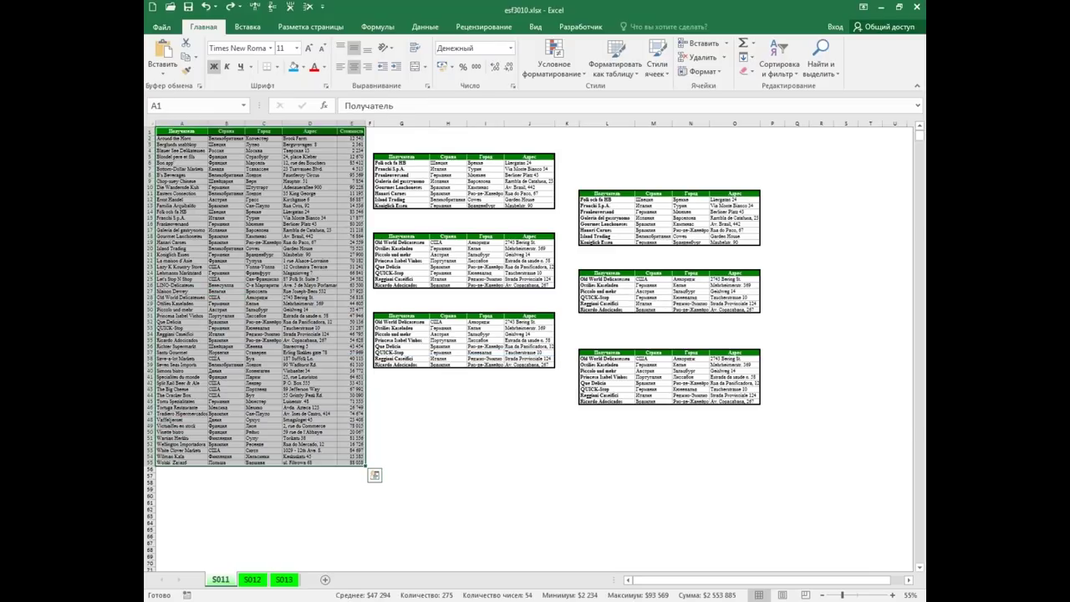
{"action": "key", "text": "ctrl+a"}
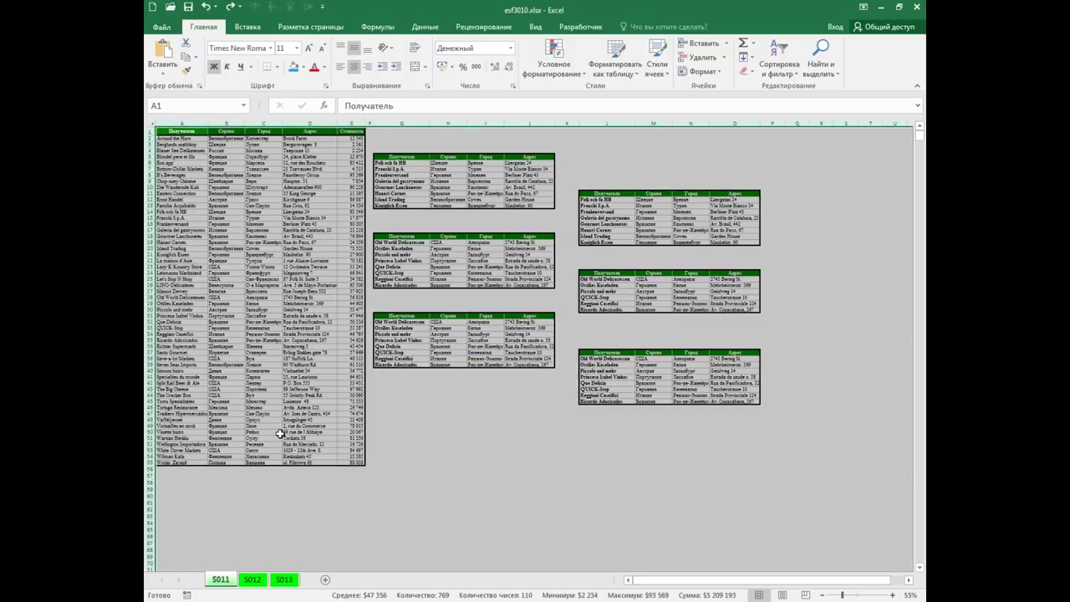
{"action": "left_click", "coordinate": [277, 414]}
{"action": "key", "text": "ctrl+a"}
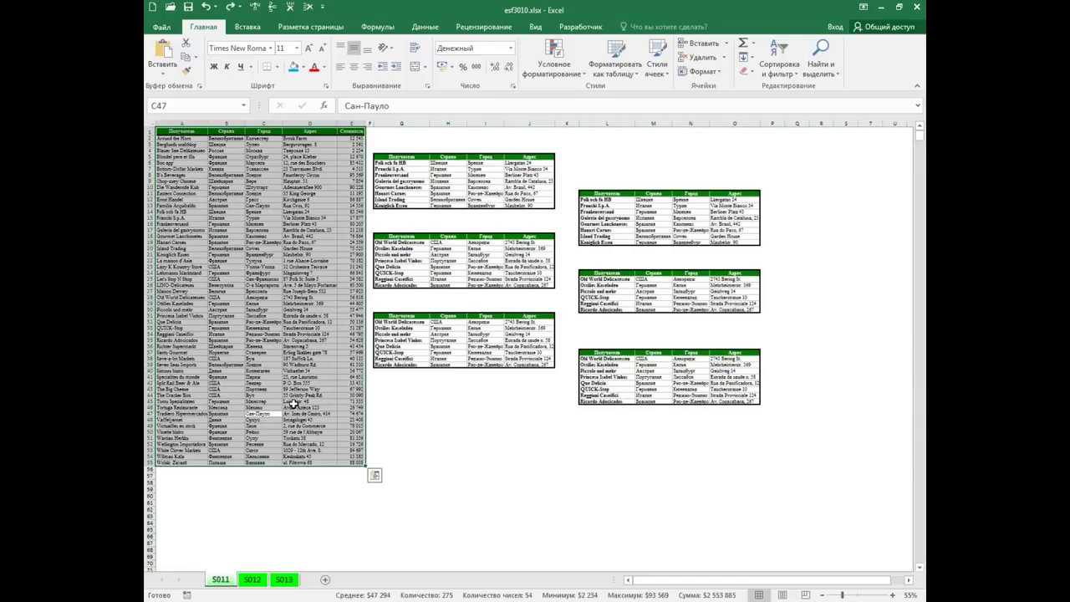
{"action": "left_click", "coordinate": [451, 435]}
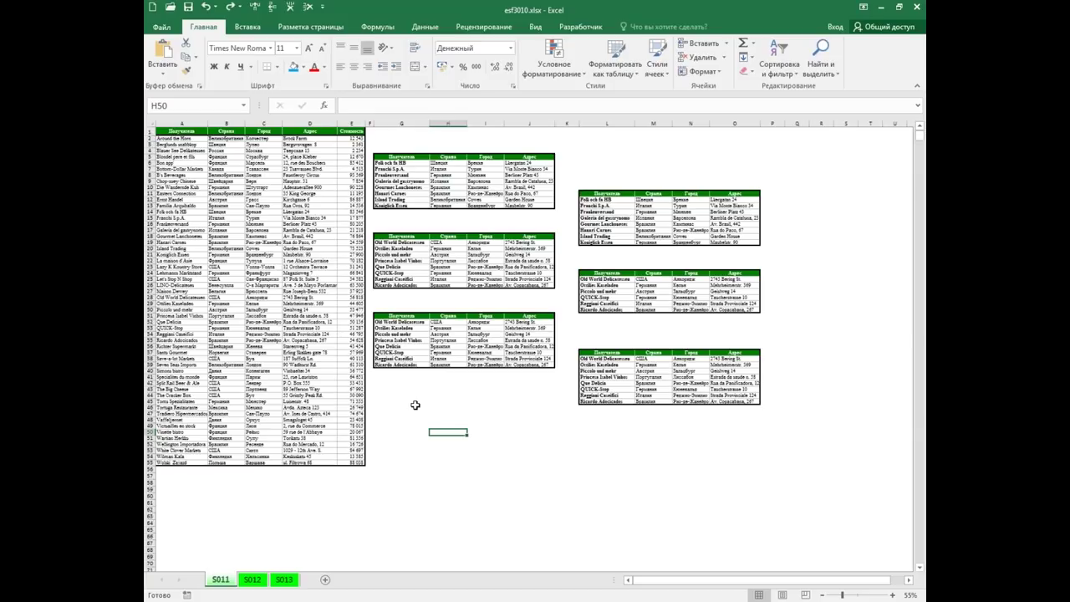
{"action": "left_click", "coordinate": [259, 582]}
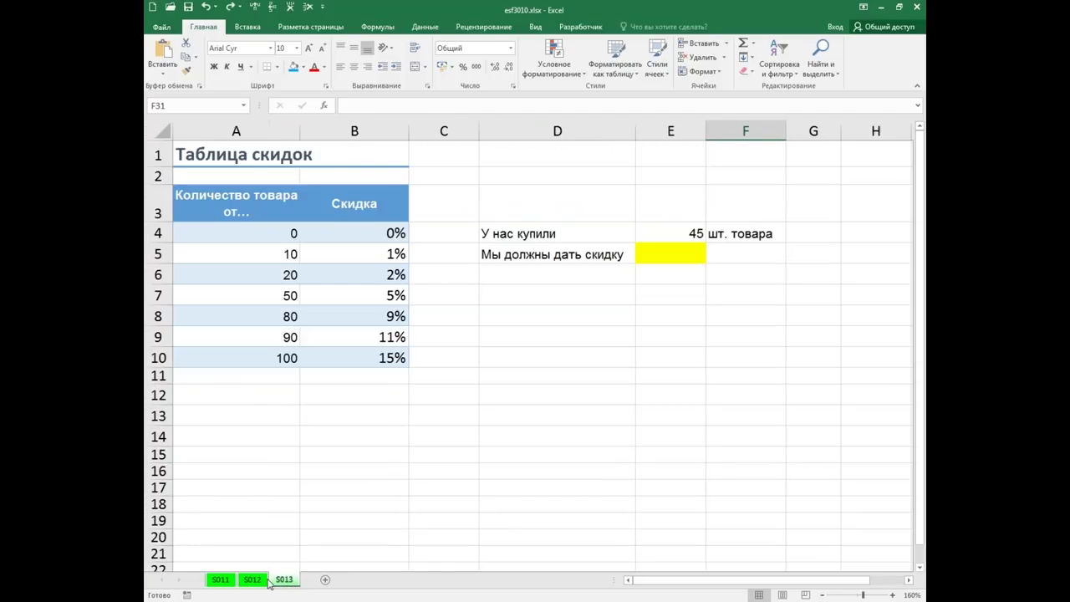
{"action": "left_click", "coordinate": [284, 580]}
{"action": "left_click", "coordinate": [219, 580]}
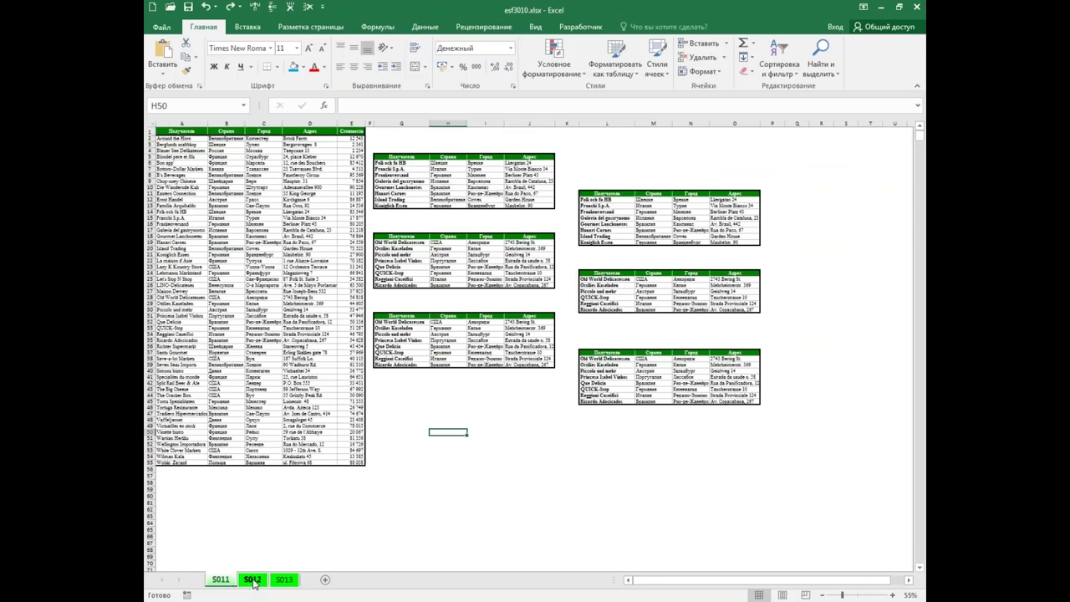
{"action": "left_click", "coordinate": [282, 582]}
{"action": "left_click", "coordinate": [253, 580]}
{"action": "left_click", "coordinate": [285, 580]}
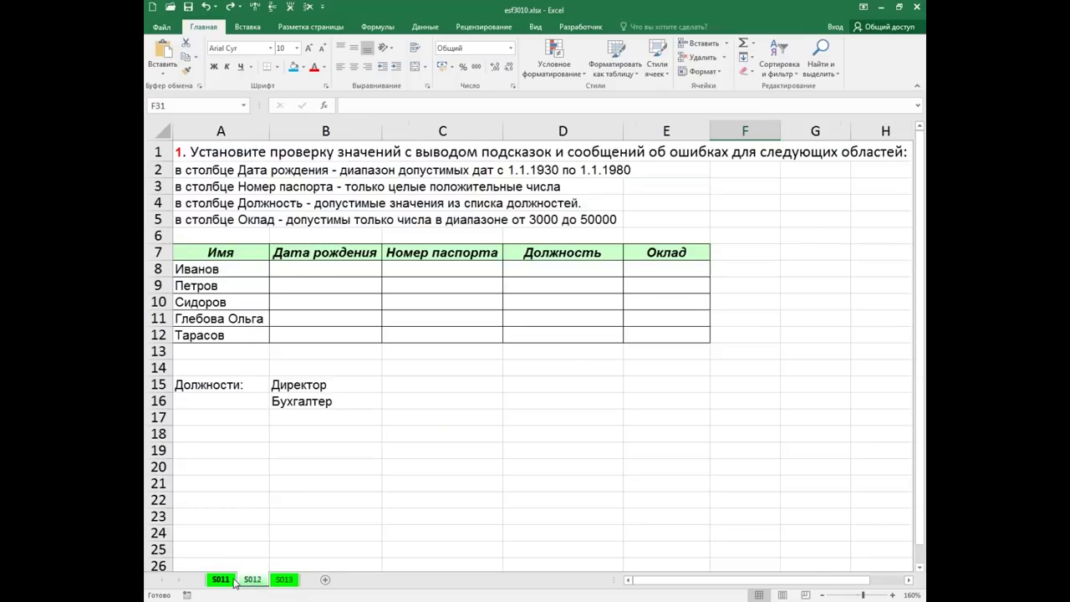
{"action": "left_click", "coordinate": [220, 581]}
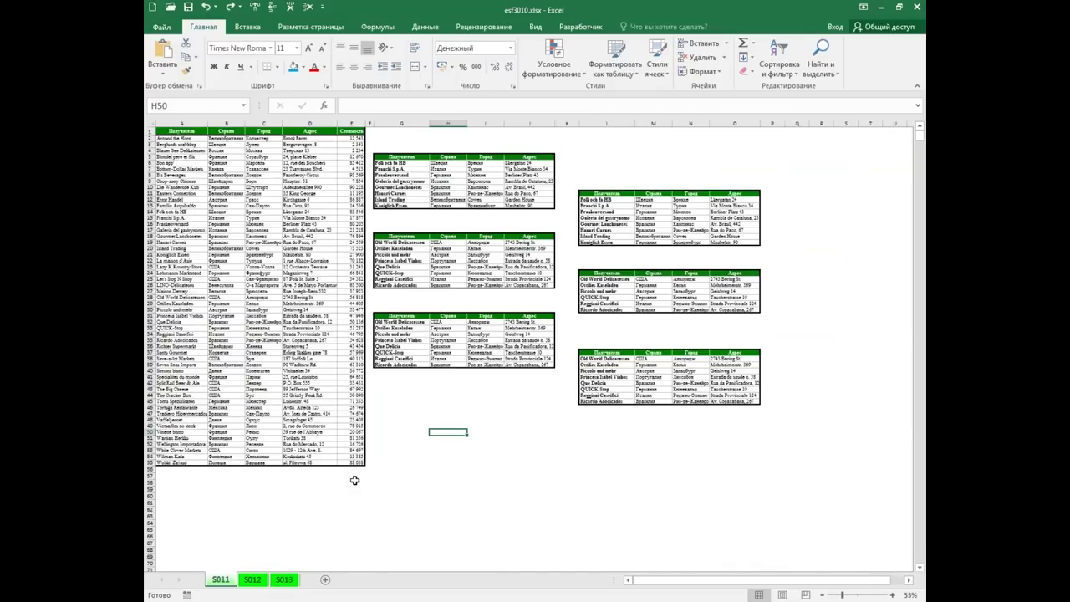